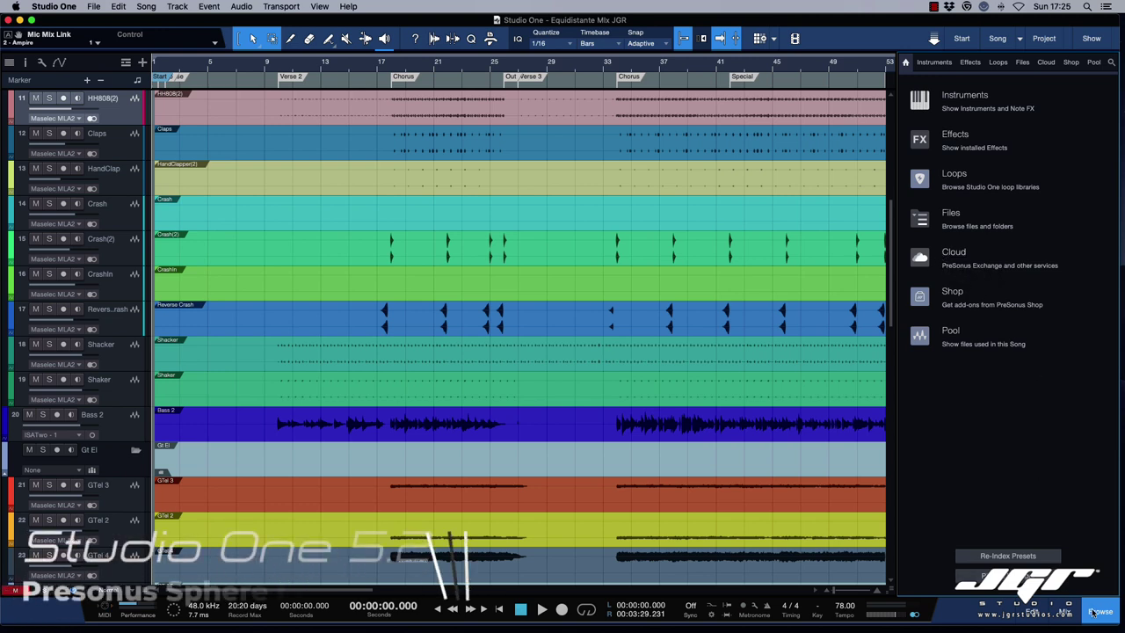
Step: Look through the PreSonus Sphere, Exchange and SoundCloud services, including the JGR Workspace's timeline and shared files
click(952, 254)
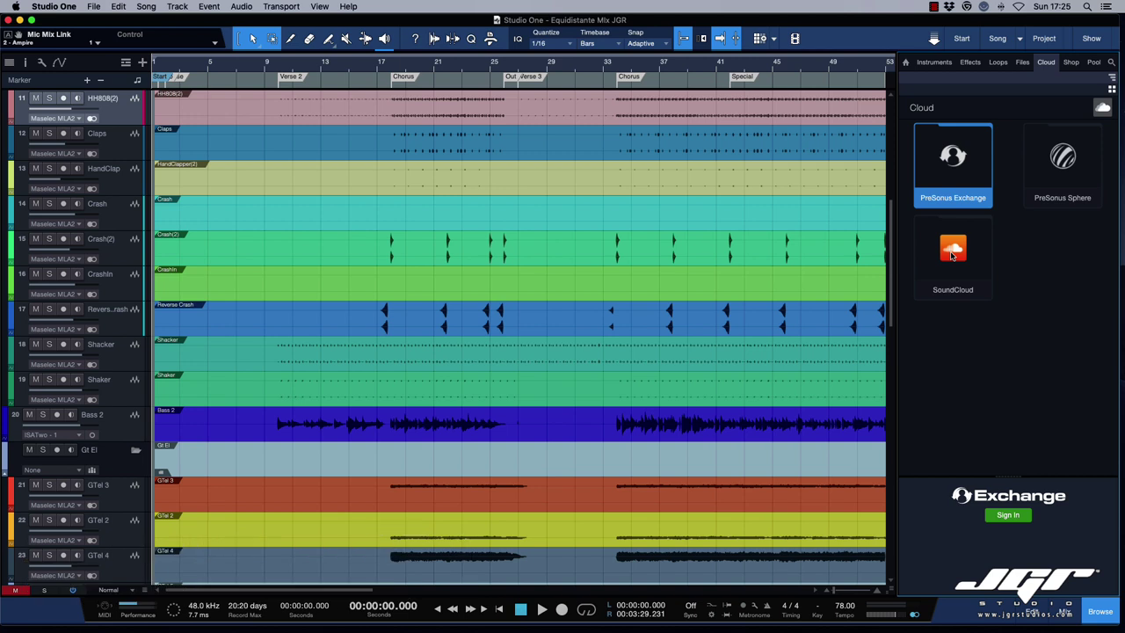
click(1047, 193)
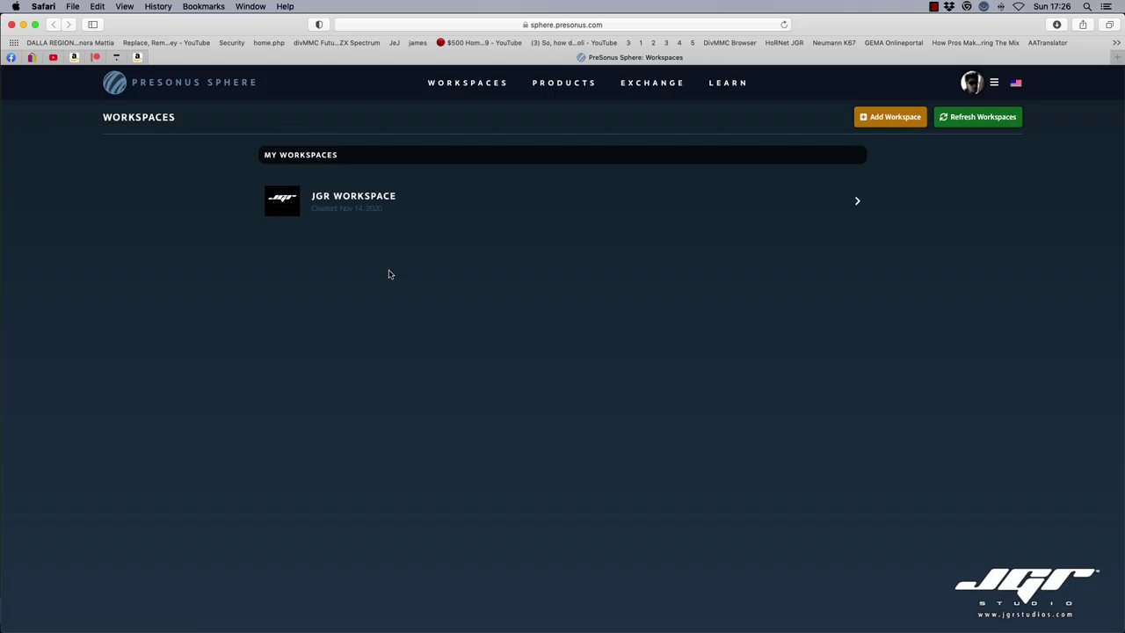
click(386, 228)
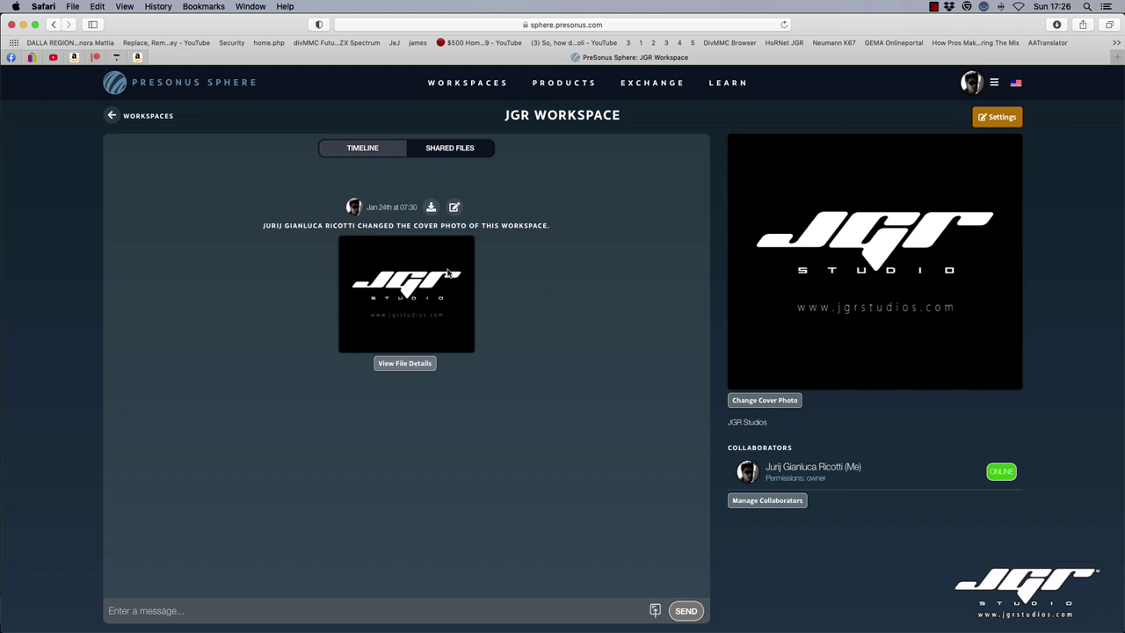
click(438, 150)
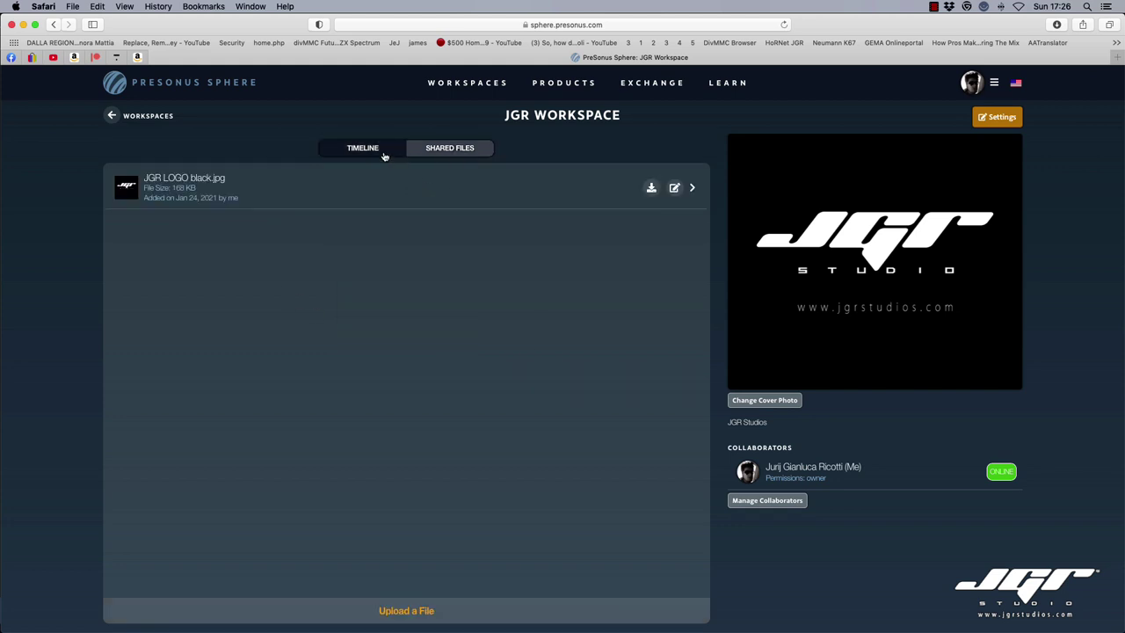
click(384, 151)
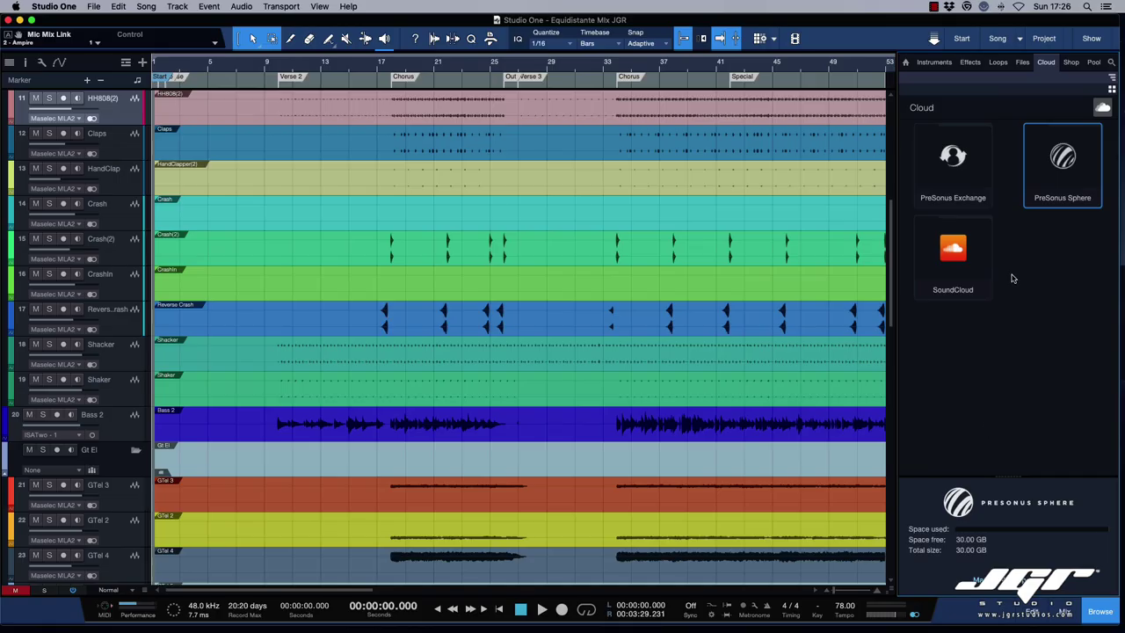
click(966, 201)
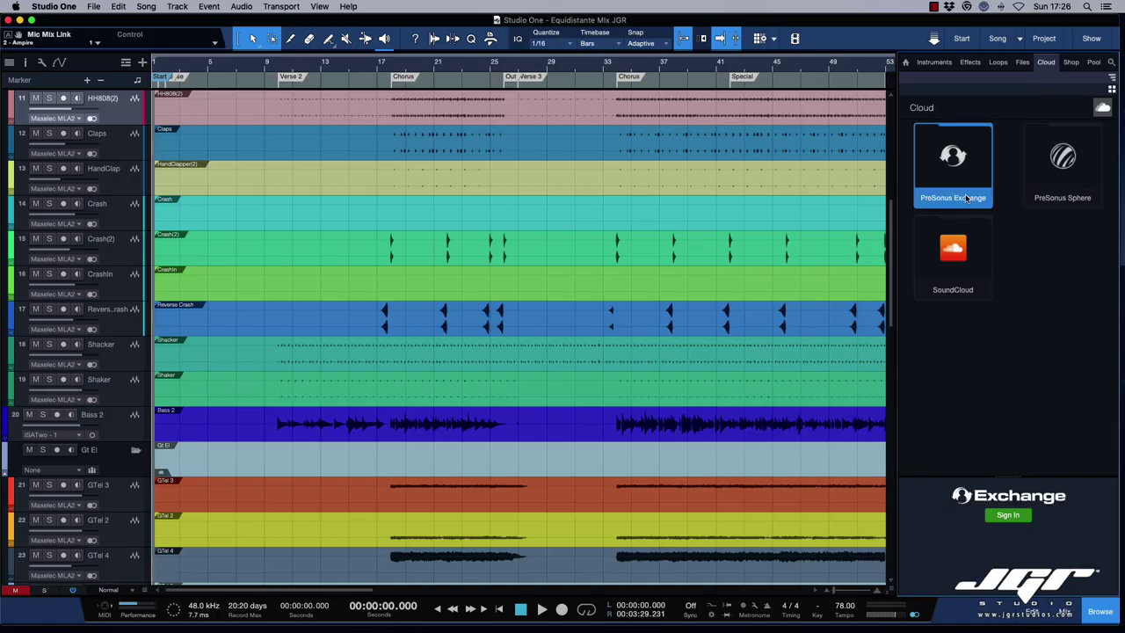
click(954, 262)
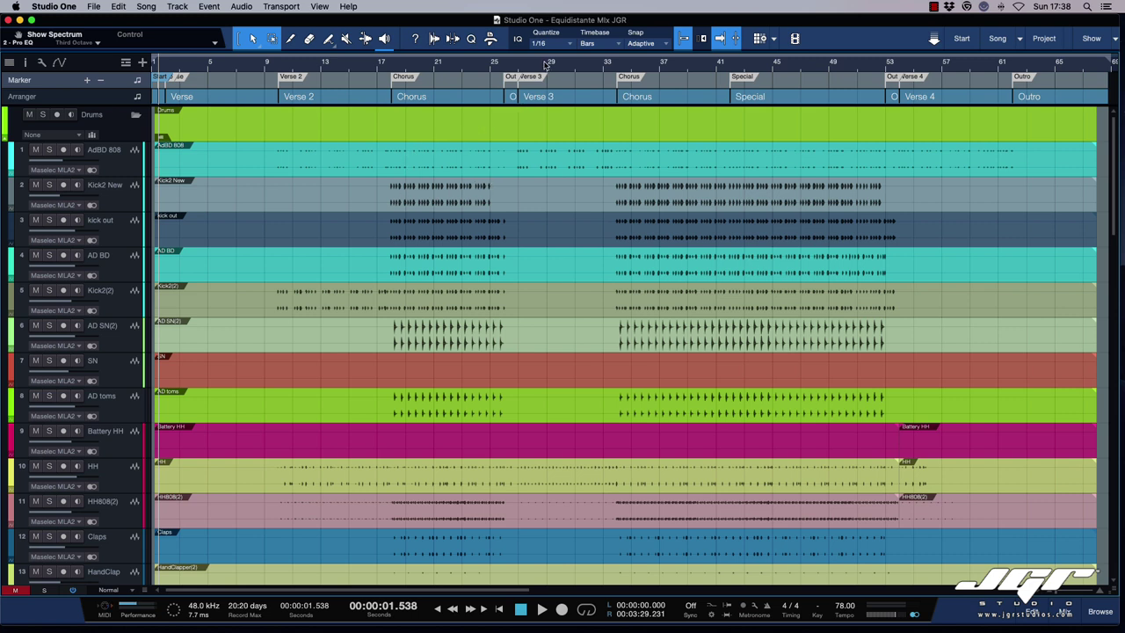
Step: Show the Arranger track in the Inspector, check its Sync Mode options and select the Verse section
double_click(93, 96)
click(106, 97)
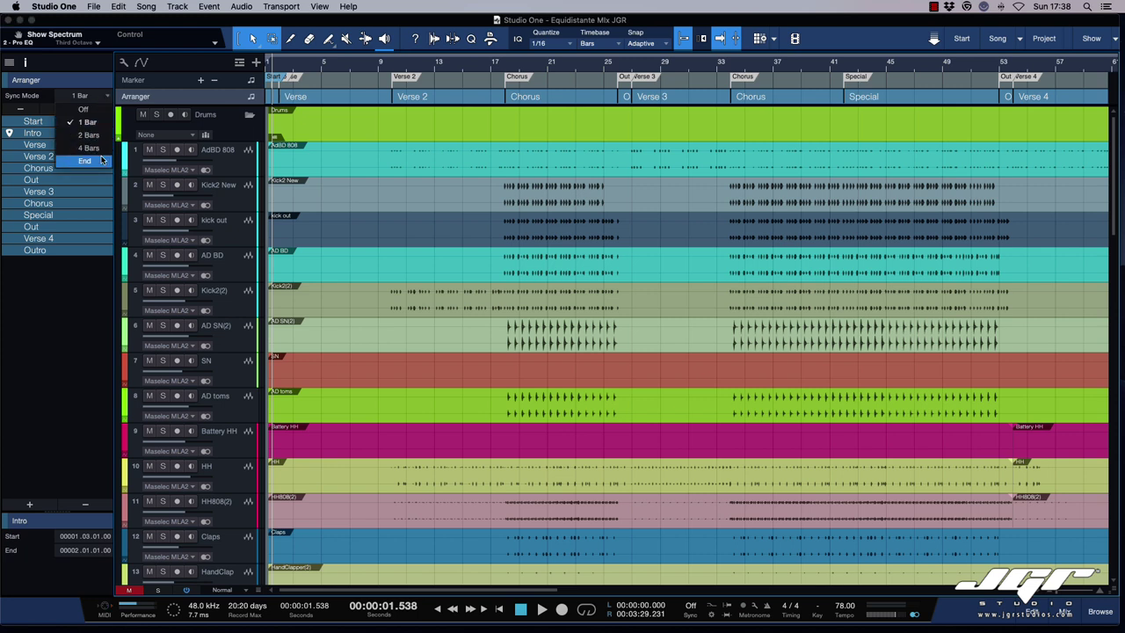
click(95, 85)
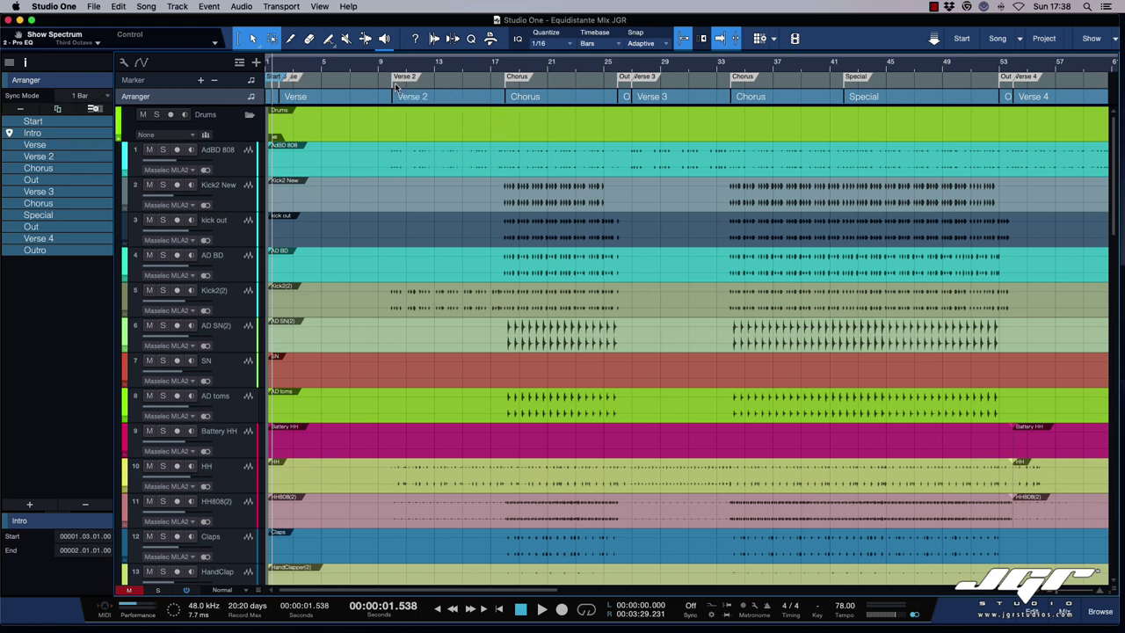
click(378, 98)
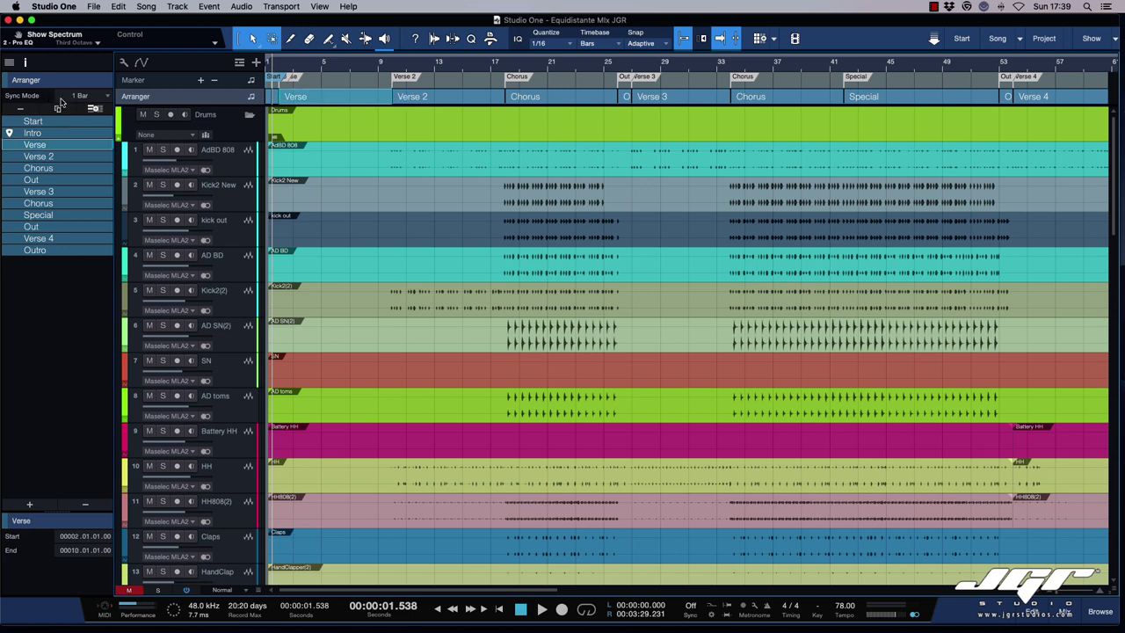
Step: Open a scratch pad beside the arrangement and copy the second Chorus section into it
click(759, 39)
drag(764, 96, 876, 104)
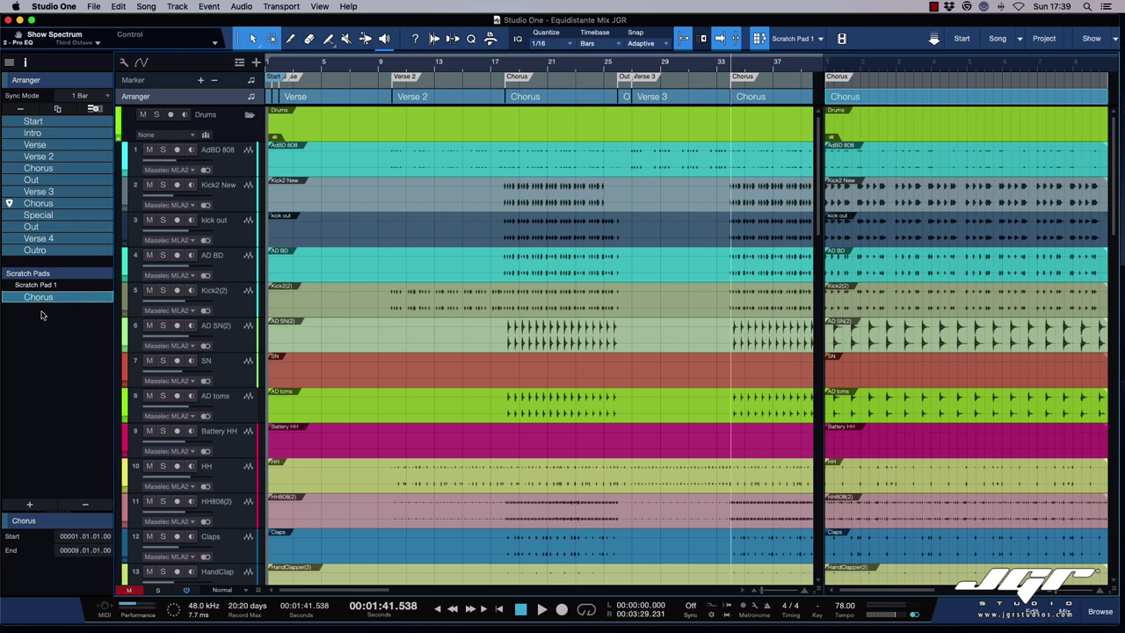
Step: Jump the playback position to the Out and Verse 2 sections from the Arranger section list
click(54, 180)
click(55, 157)
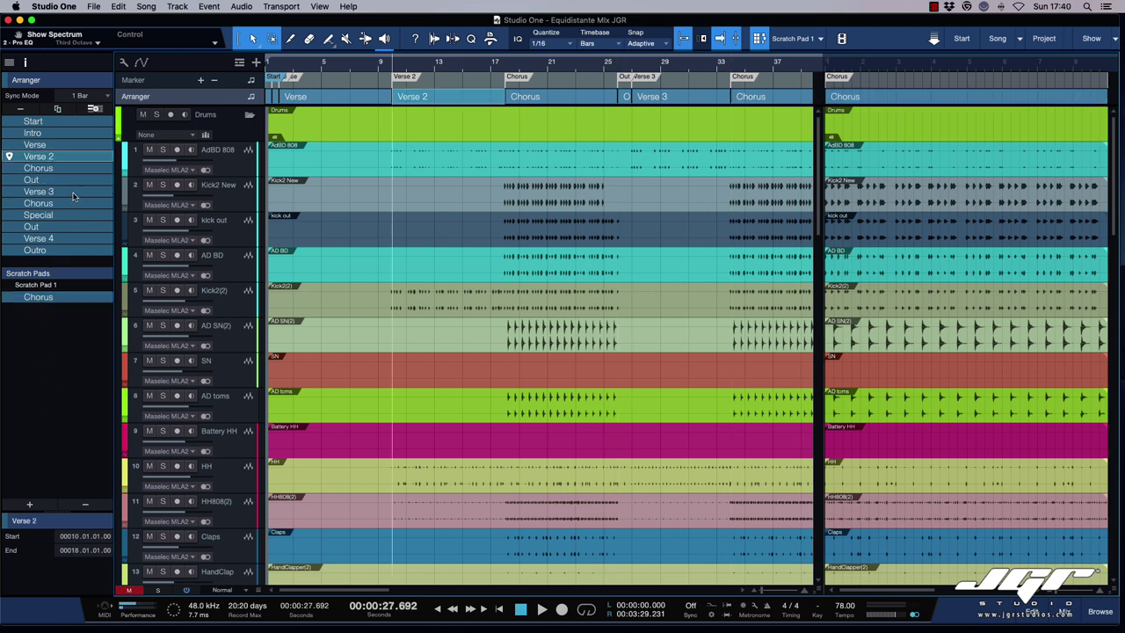
click(1065, 610)
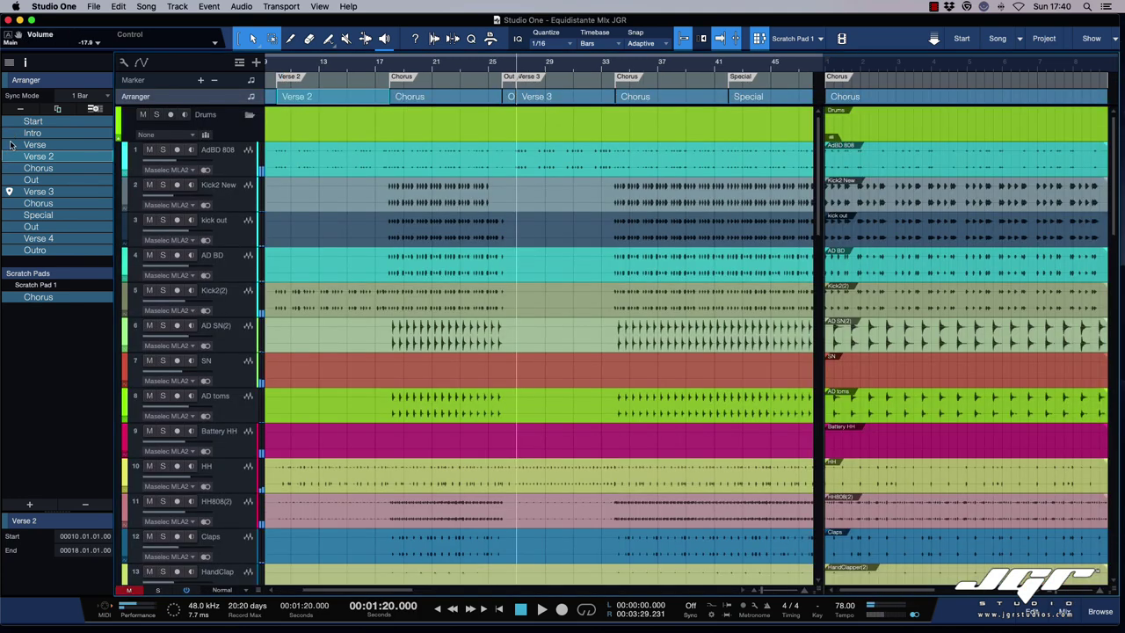
Step: Play from the Verse section and cue jumps to Verse 3, Special and the first Chorus during playback
click(12, 147)
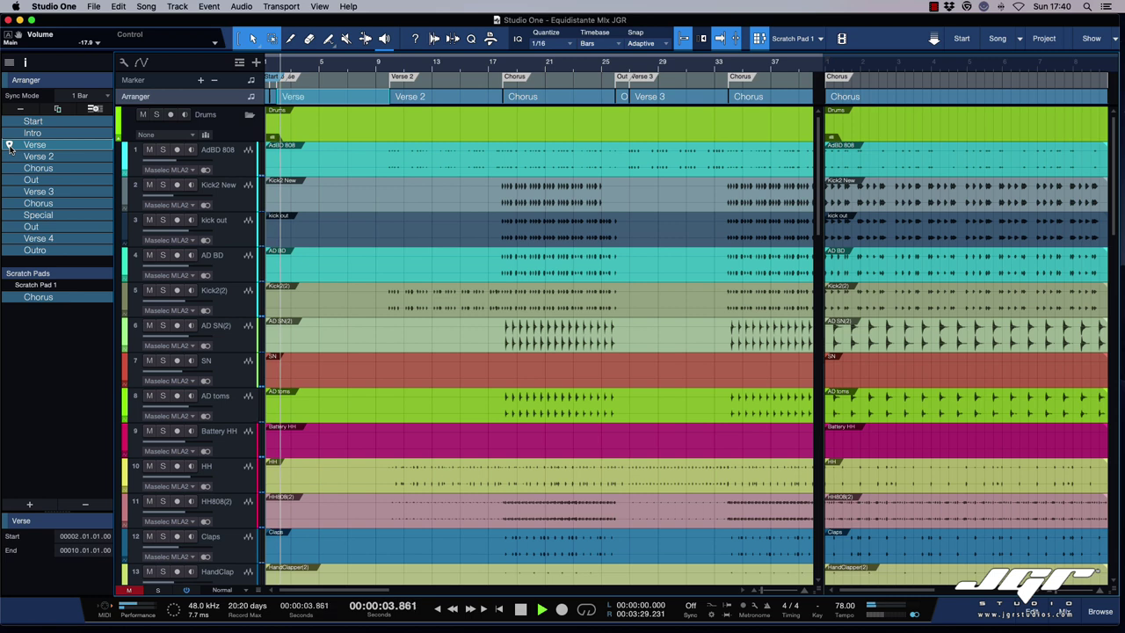
click(11, 147)
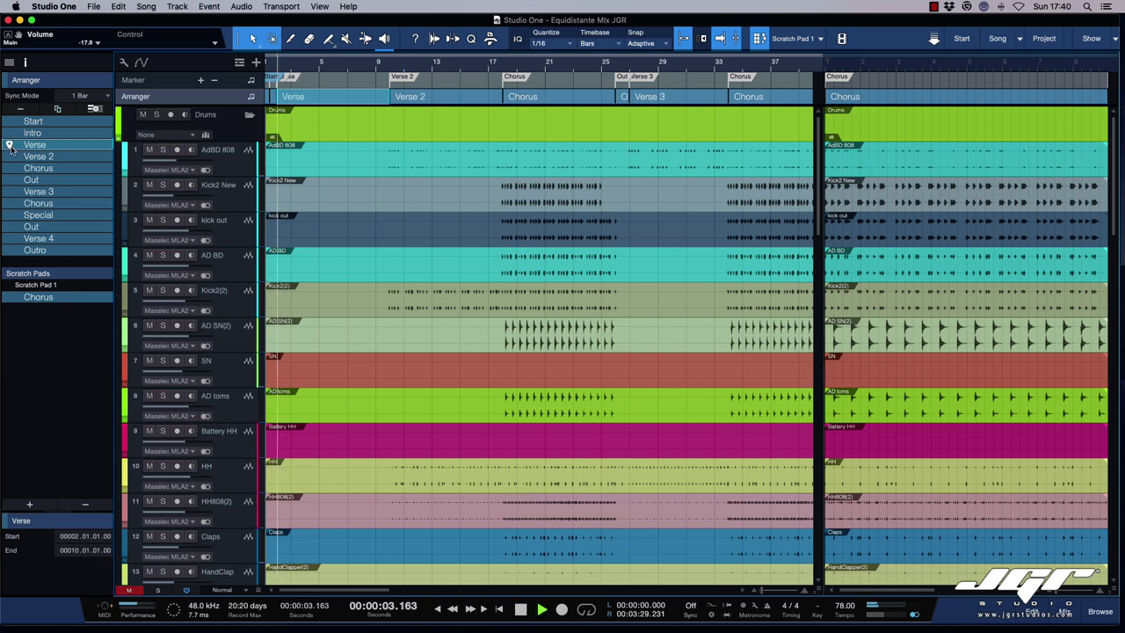
click(12, 193)
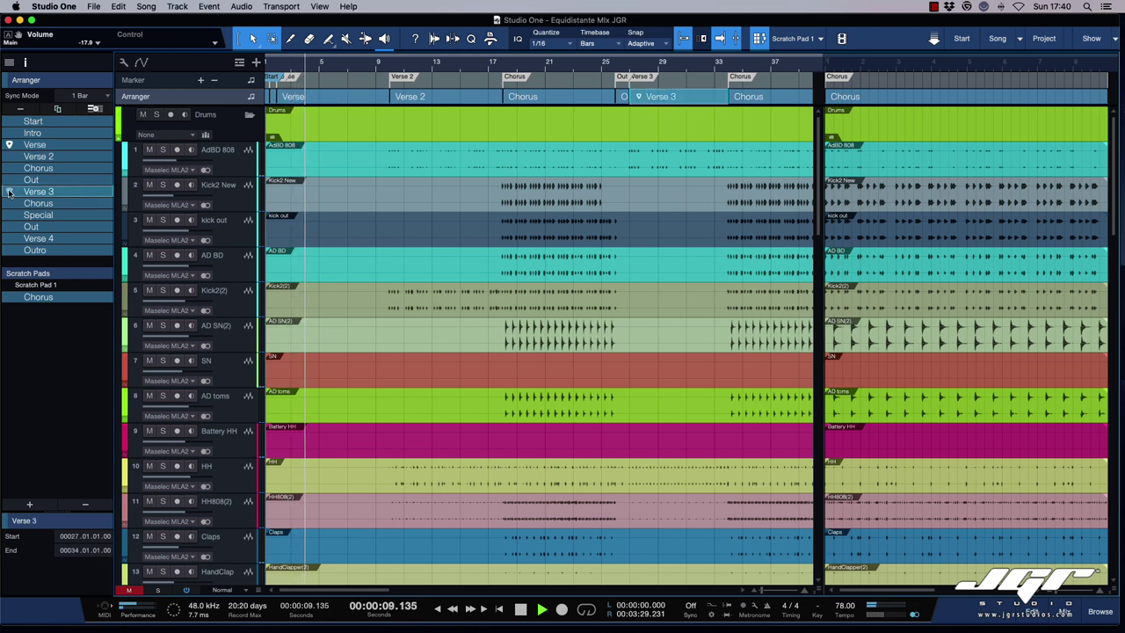
click(10, 193)
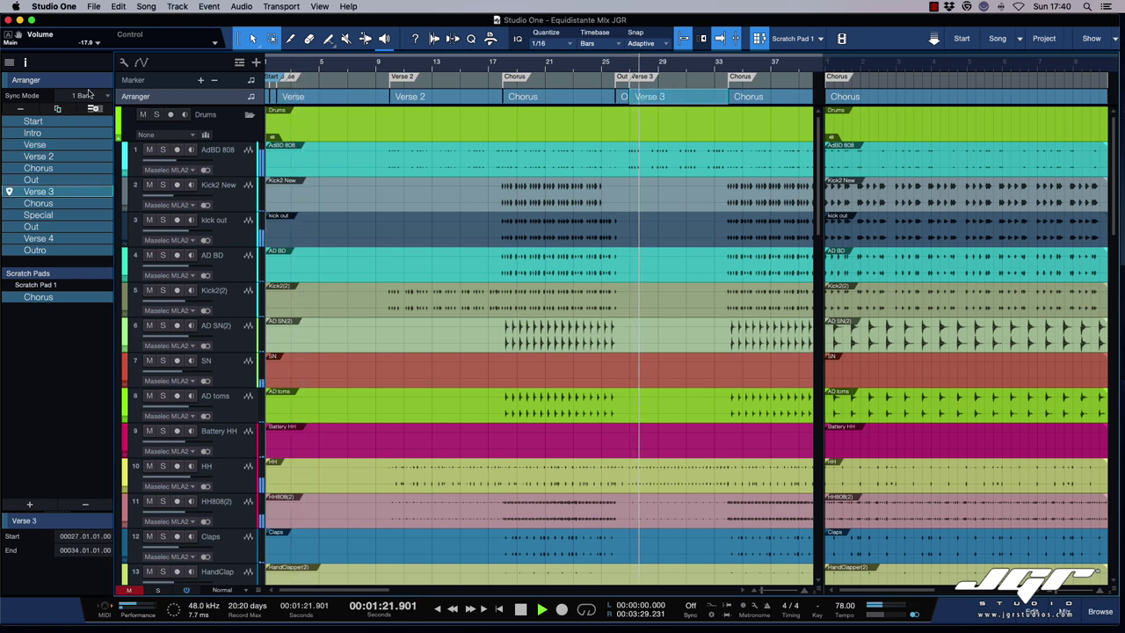
click(12, 218)
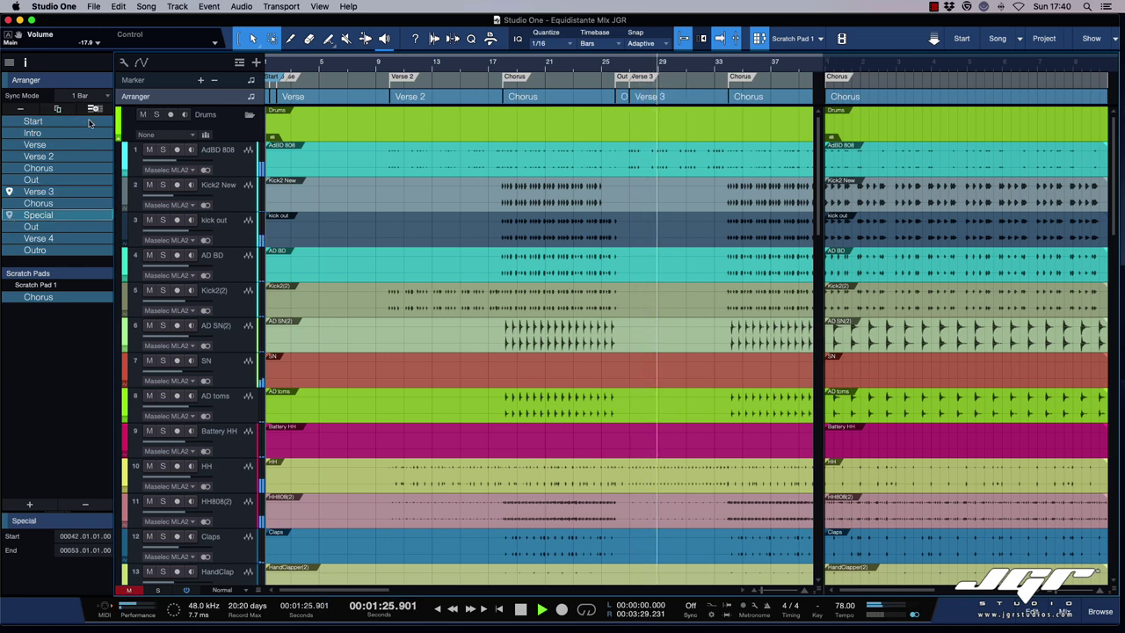
click(11, 167)
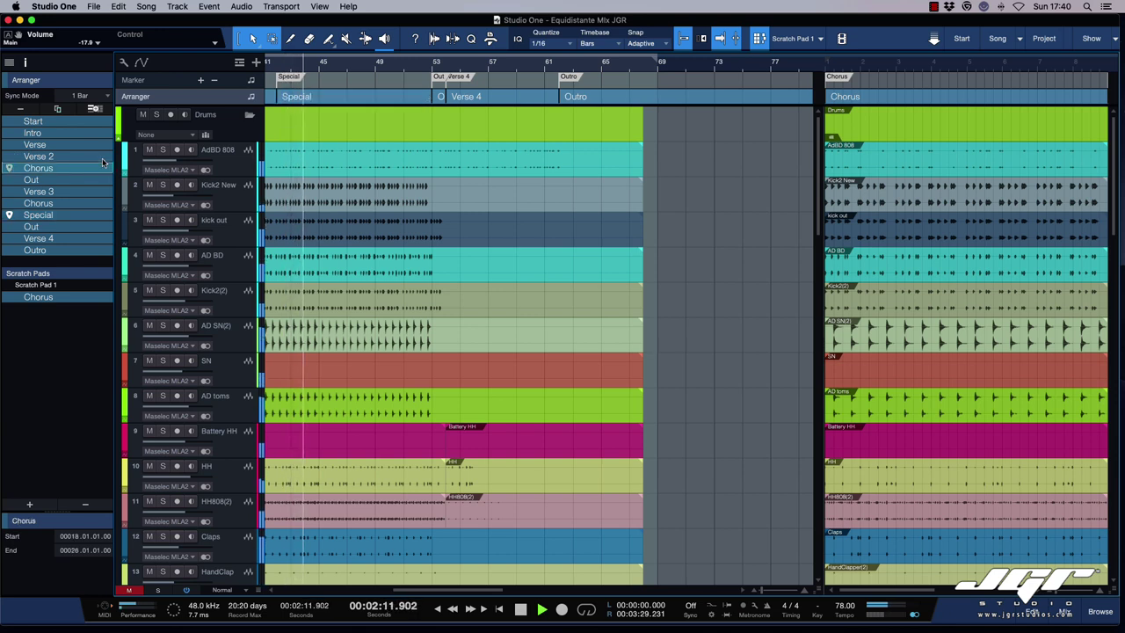
Step: Set the Arranger's Sync Mode to 2 Bars and cue jumps to Verse 3, Special and the first Chorus
click(103, 95)
click(87, 135)
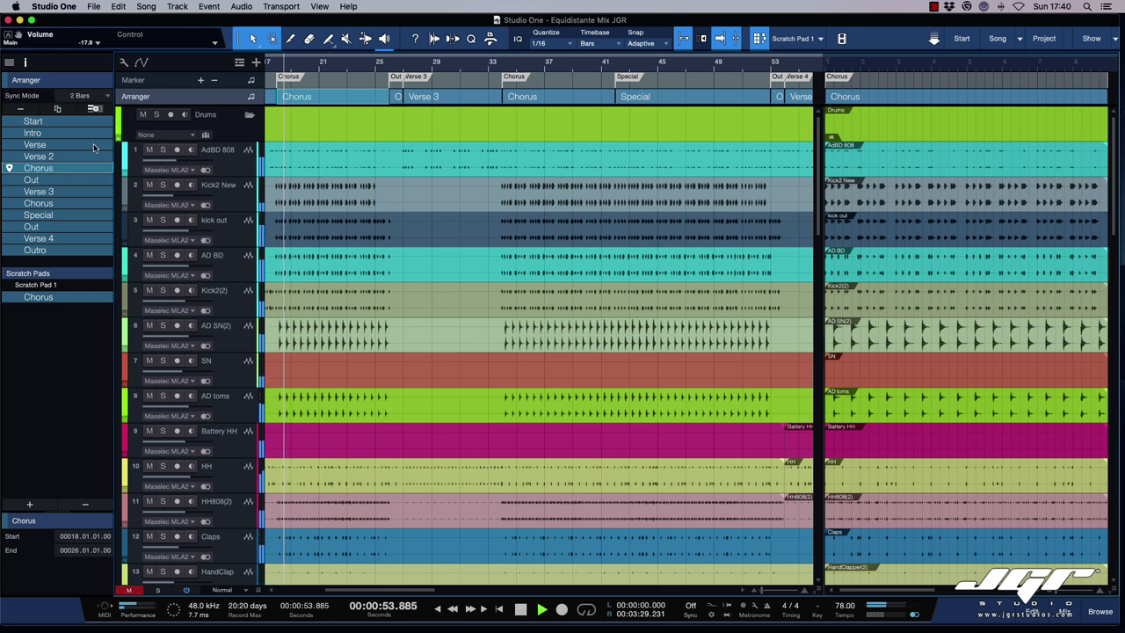
click(11, 190)
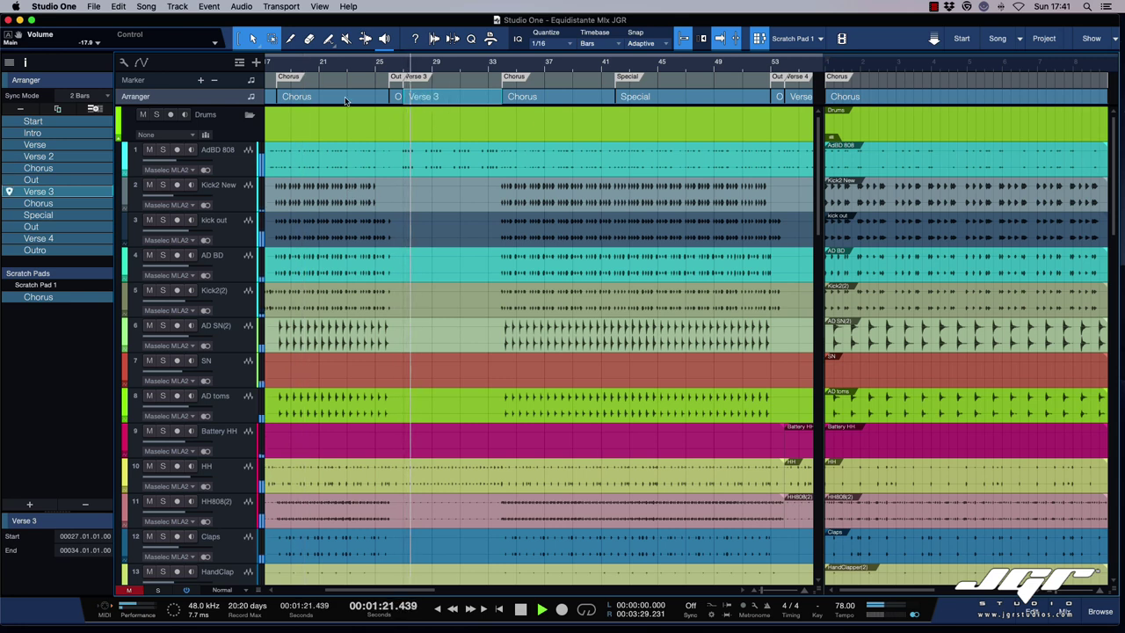
click(11, 216)
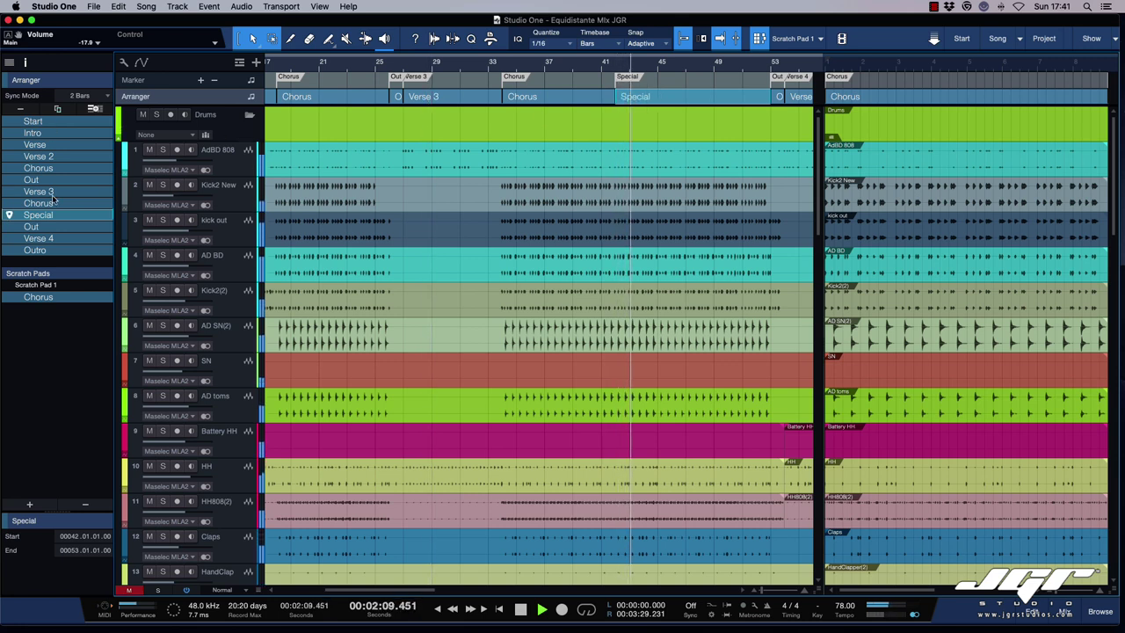
click(57, 168)
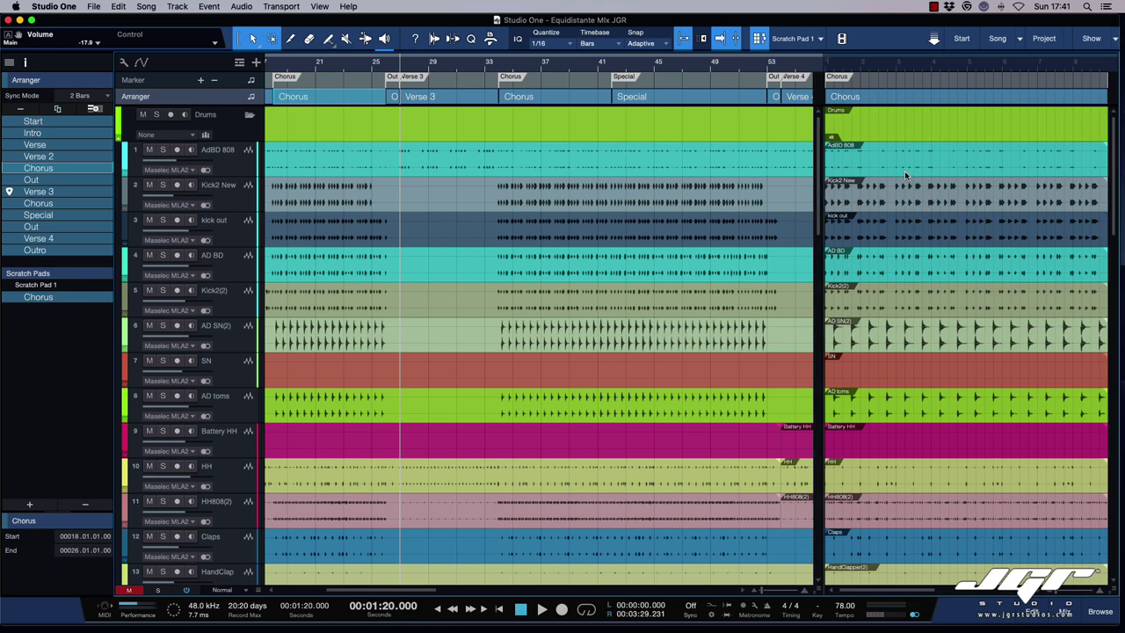
Step: Show the file browser, collapse the JGRStudio volume and browse the other volumes for audio loops
scroll(888, 140, right, 5)
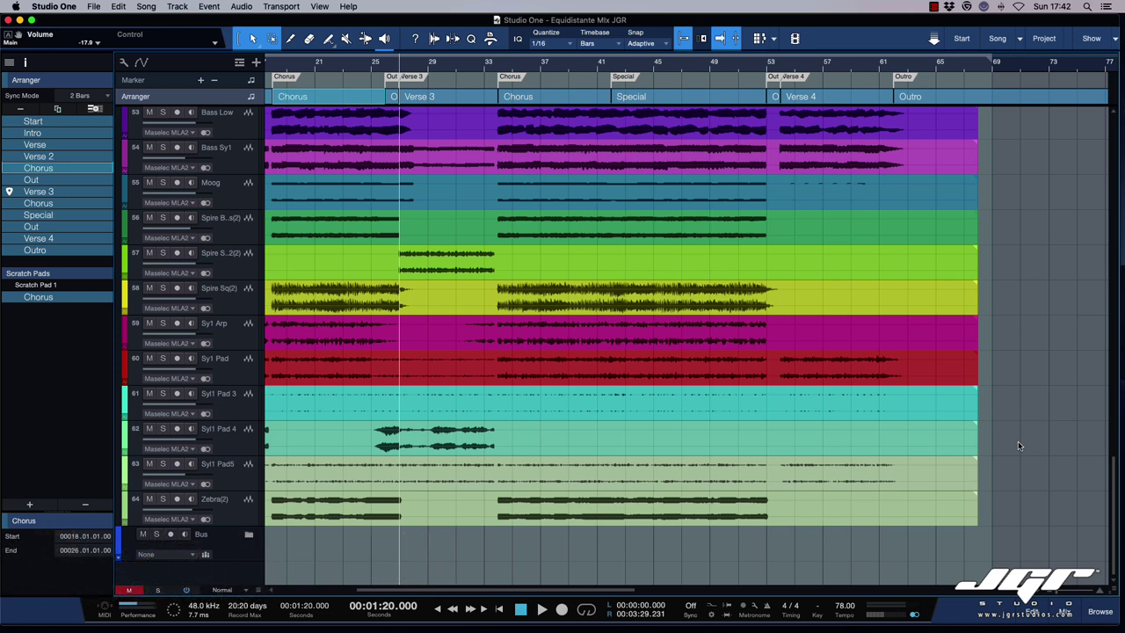
click(1101, 611)
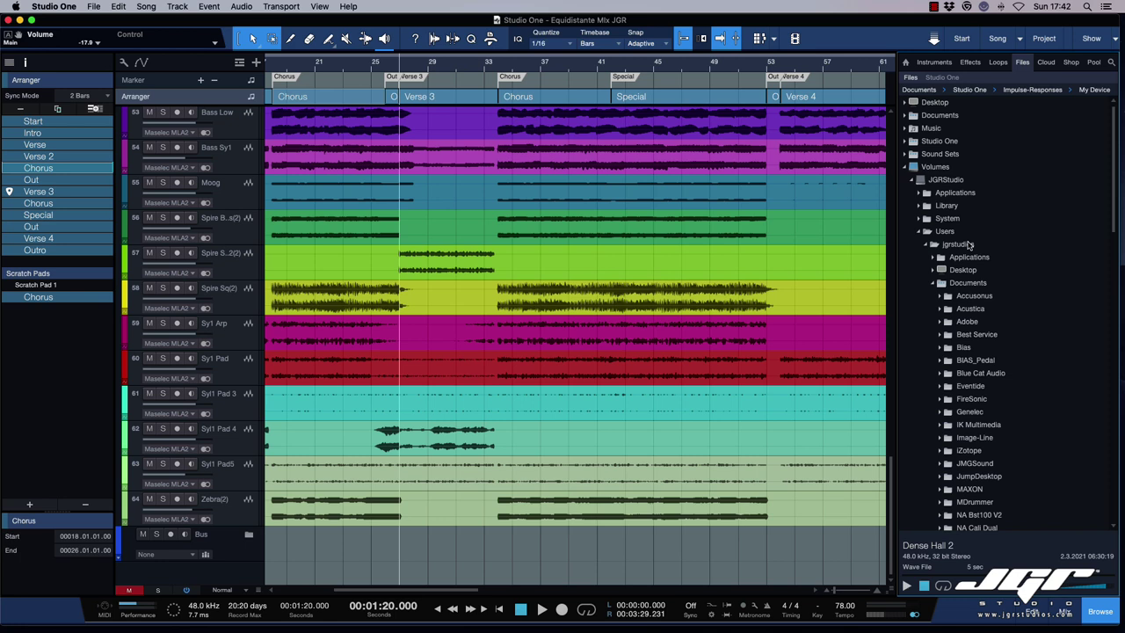
click(911, 179)
click(912, 286)
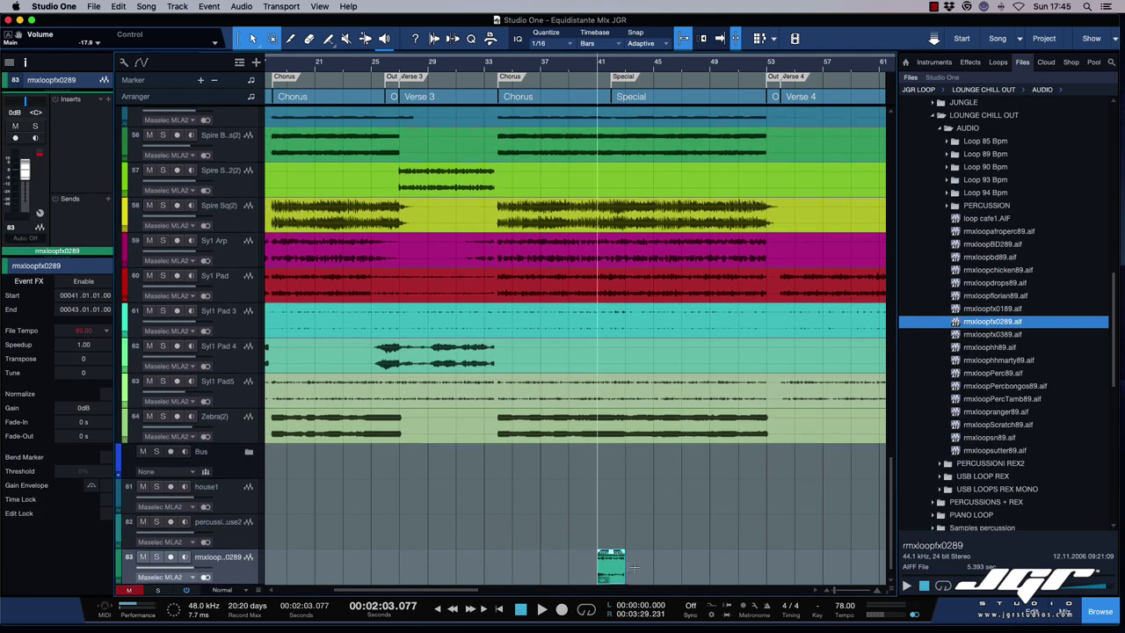
Step: Approve the detected file tempo of the rmxloopfx0289 loop on track 83
scroll(631, 564, down, 1)
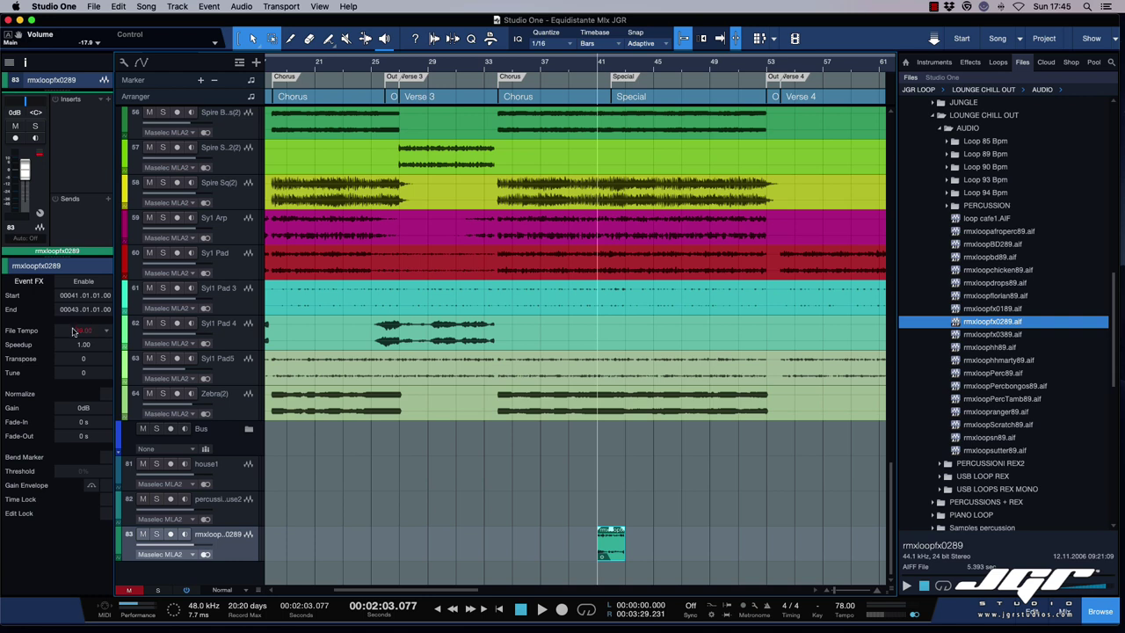
click(106, 331)
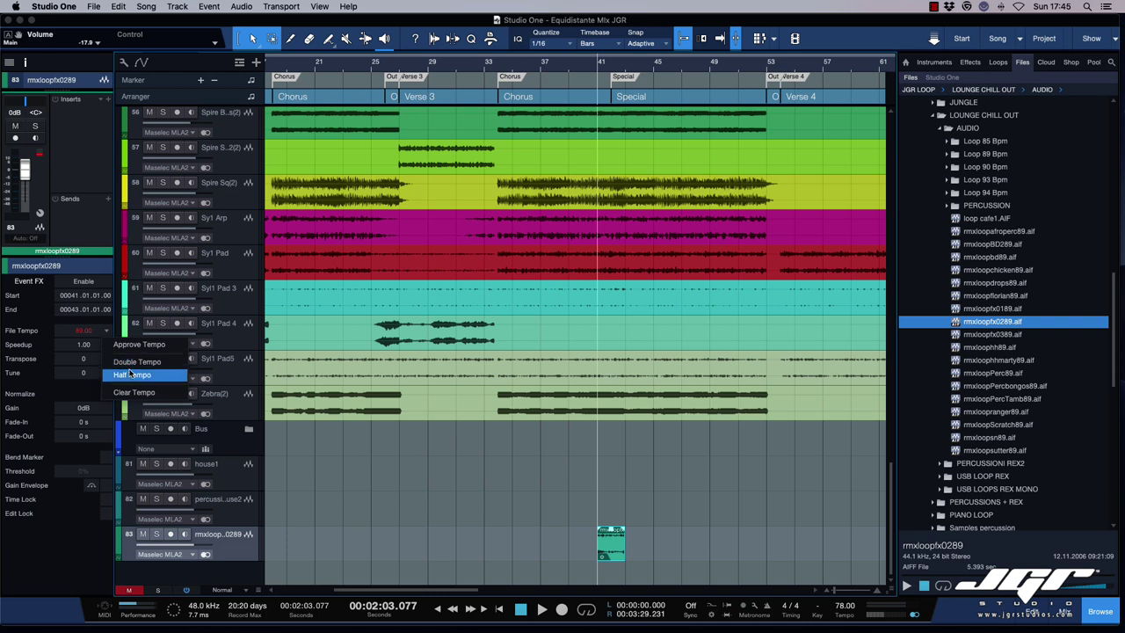
click(133, 344)
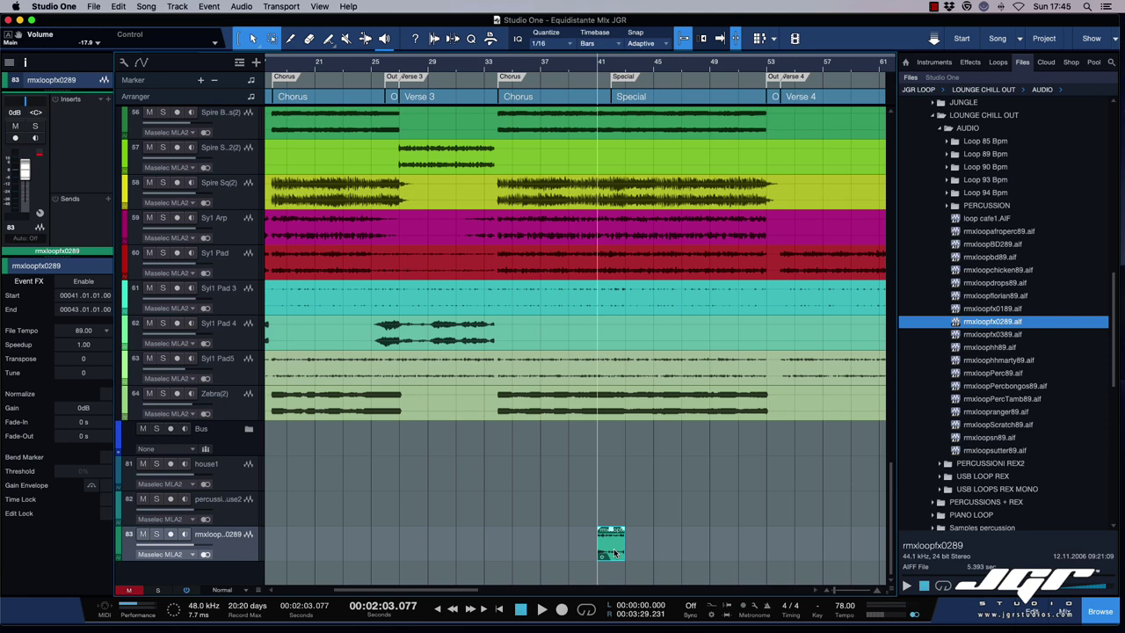
Step: Show the mixer, open the Splitter 1 editor of the Loops bus and move its window clear of the channel
key(F3)
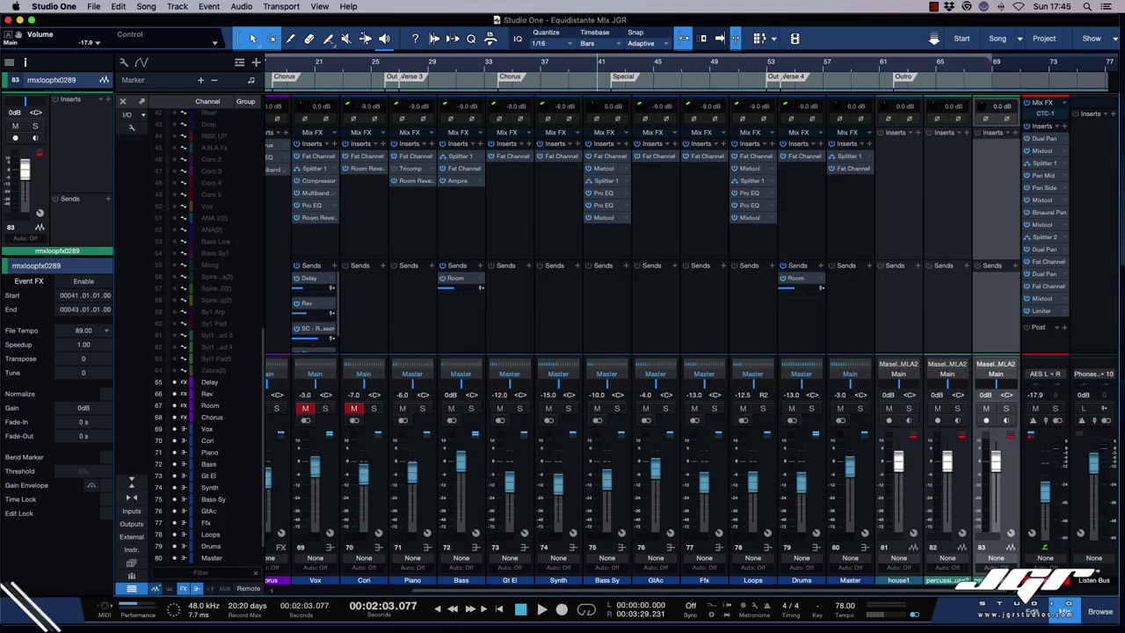
click(749, 182)
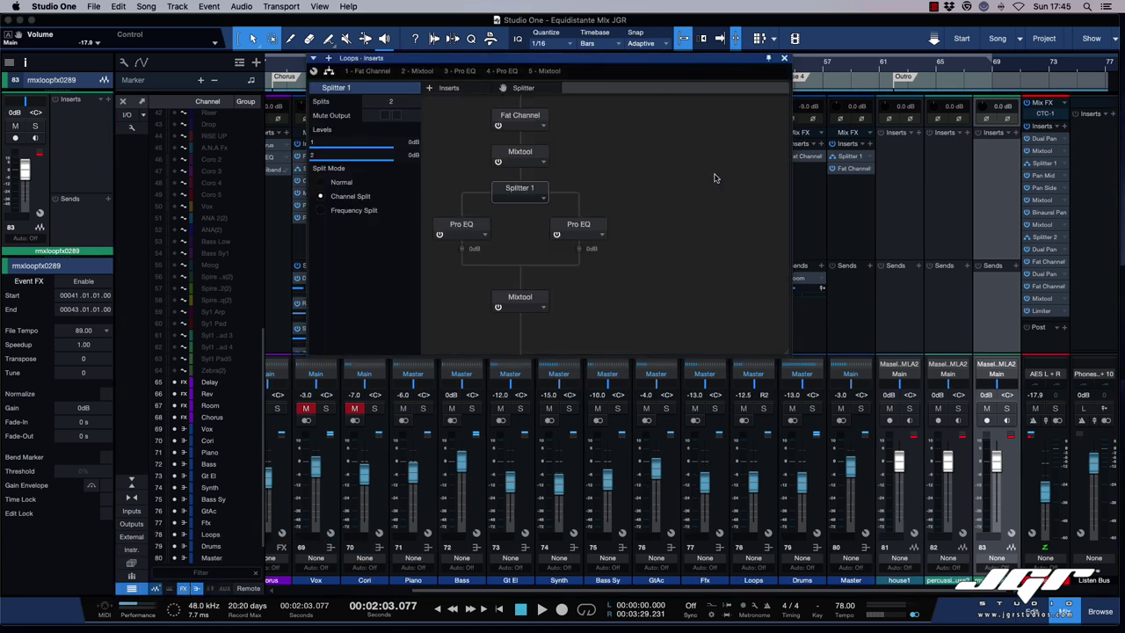
click(329, 72)
click(328, 72)
drag(691, 68, 567, 120)
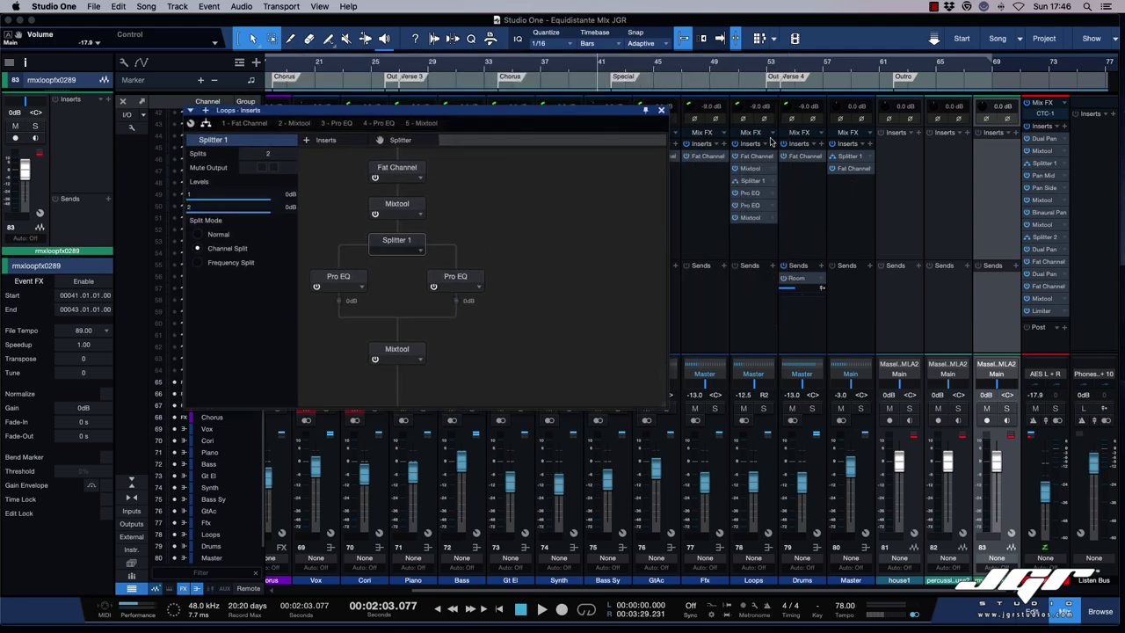
Step: Expand Splitter 1 in the Loops channel's insert rack to expose its split levels and mode
double_click(750, 184)
double_click(750, 185)
click(750, 184)
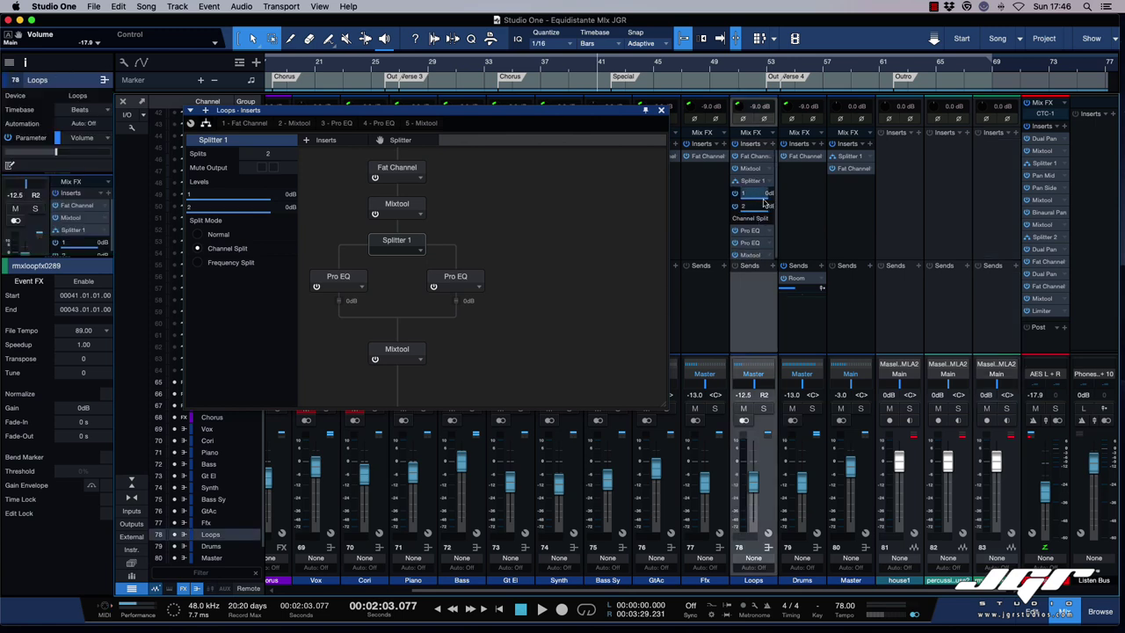
Step: Try the level control of split 1 in the insert rack, reset it and check the split mode options
drag(765, 203, 756, 198)
double_click(763, 203)
click(751, 219)
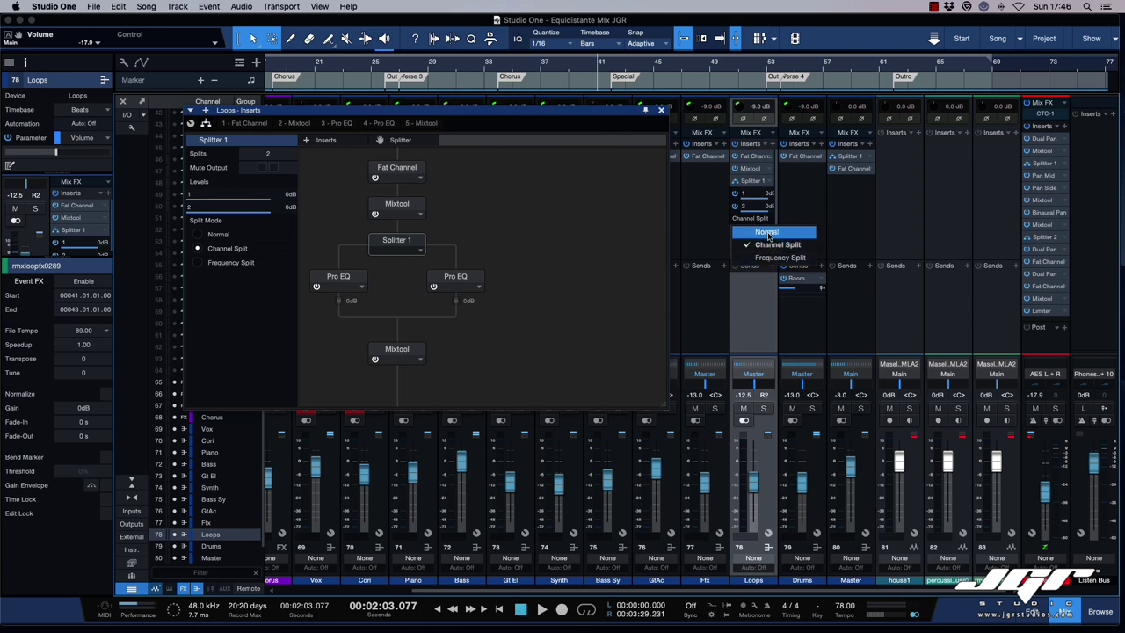
click(786, 225)
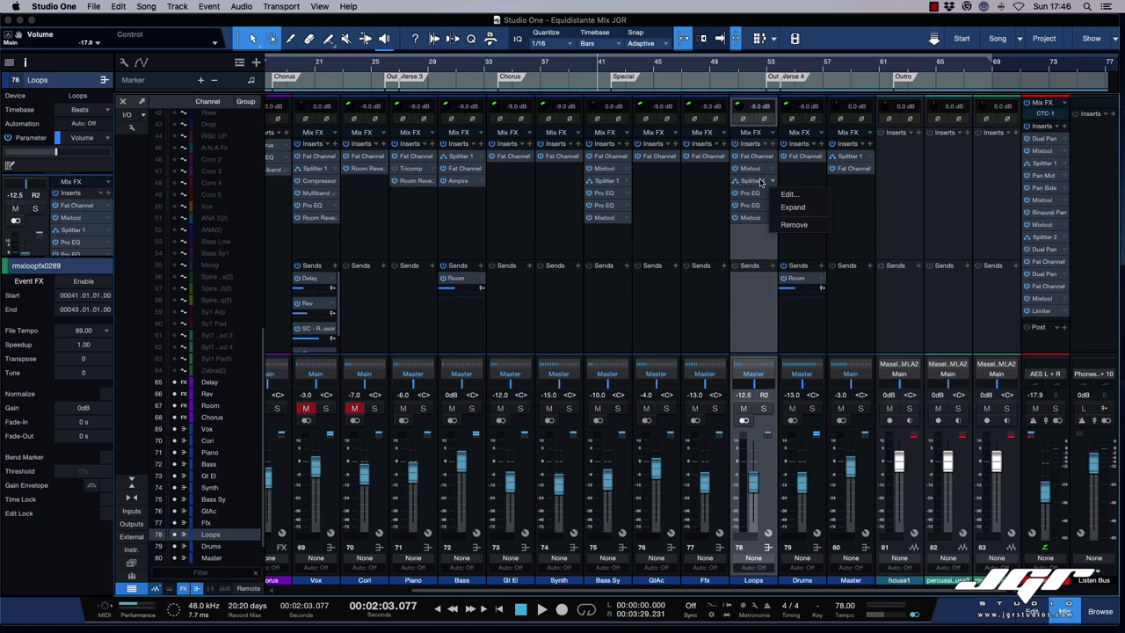
Step: Try panning the GtAc, Ffx and Loops channels together by about 12 to the right, and undo the pan change
click(755, 180)
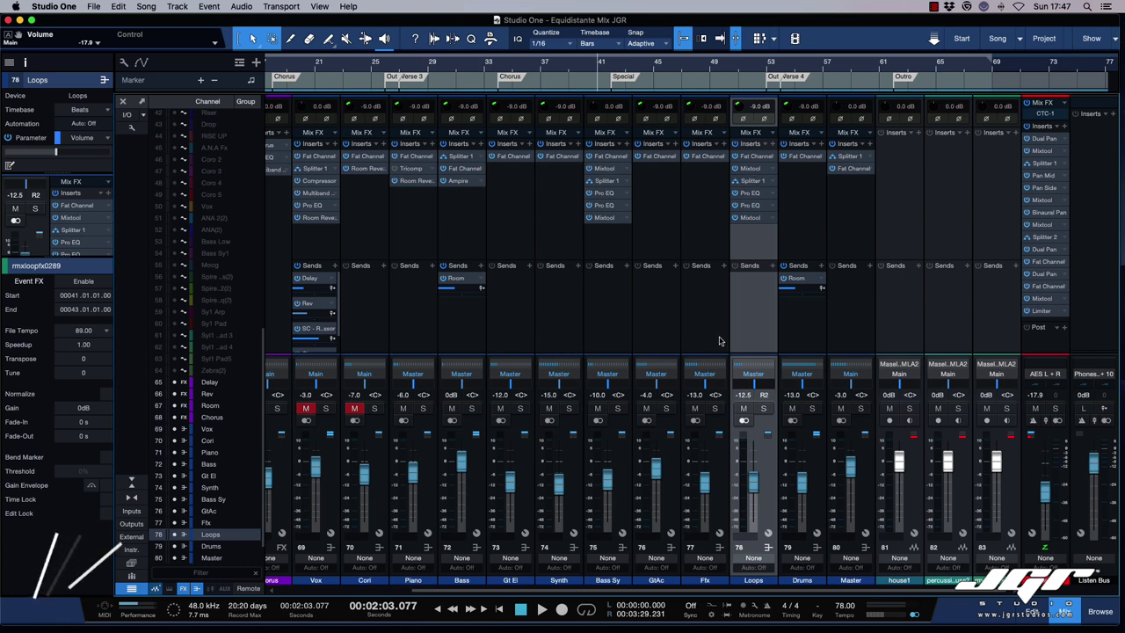
shift+click(654, 386)
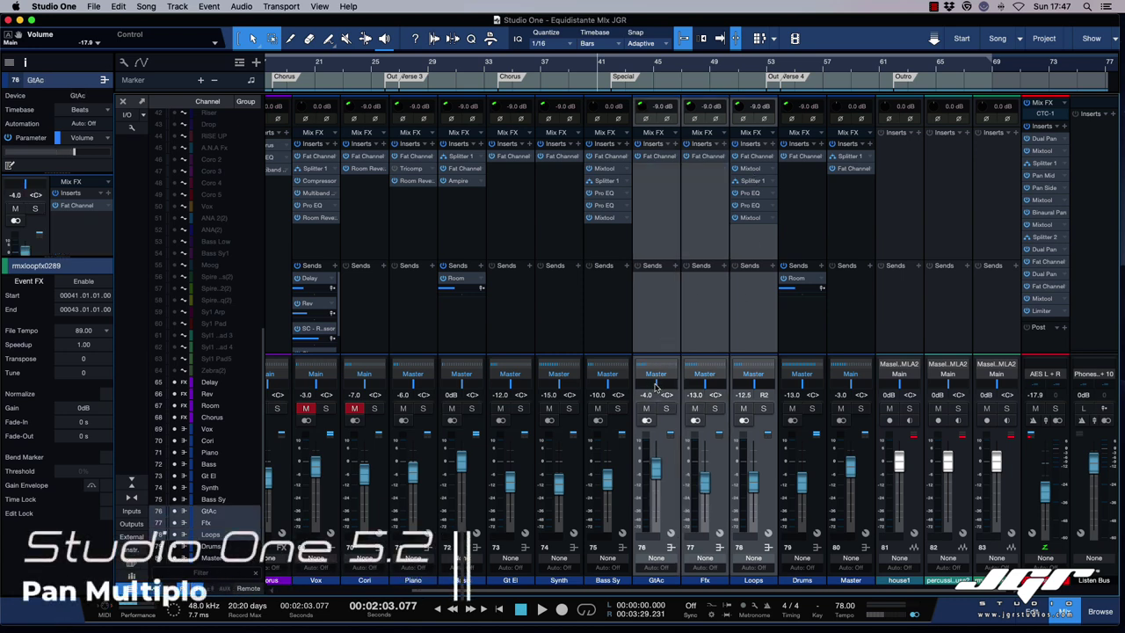
drag(655, 387, 660, 389)
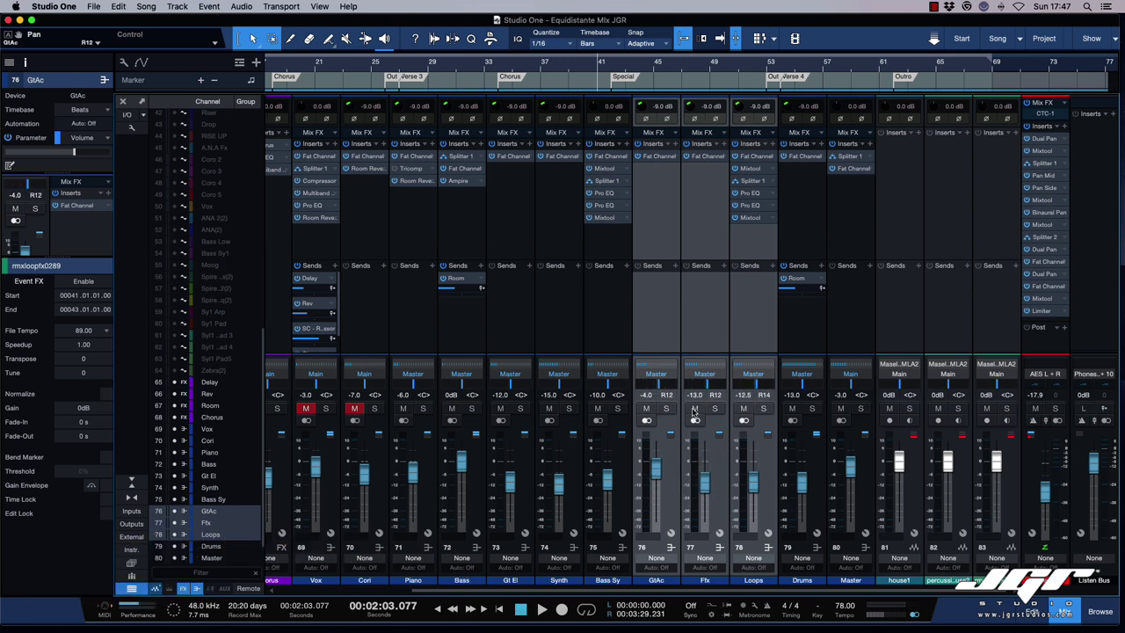
key(super+z)
click(626, 338)
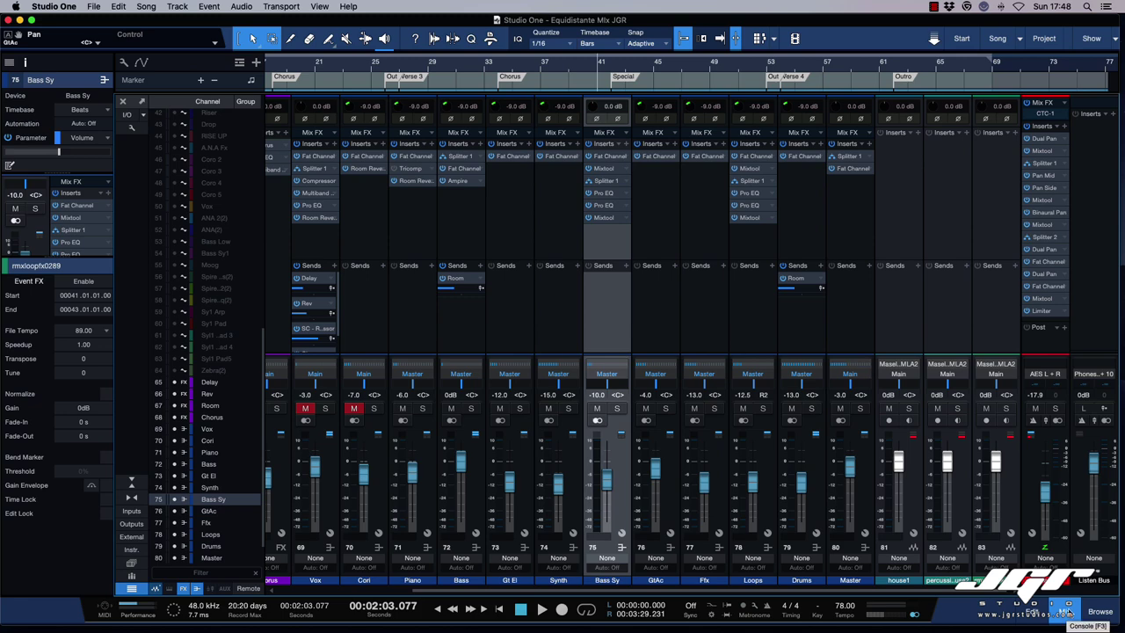
Step: Hide the mixer to reveal the arrangement and show the browser
key(F3)
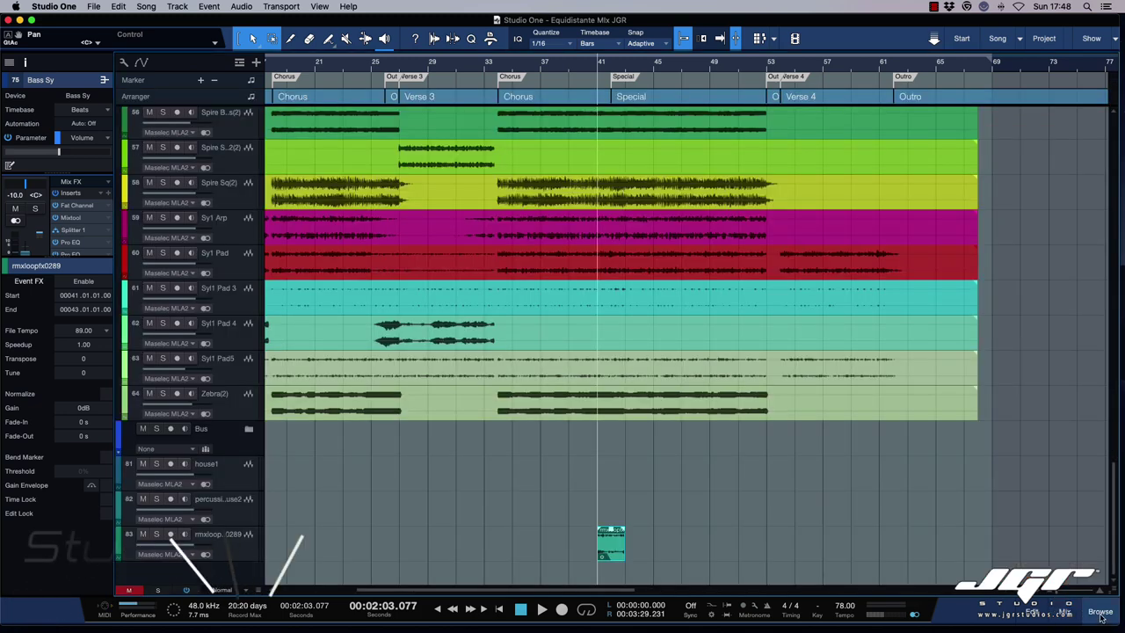
key(F5)
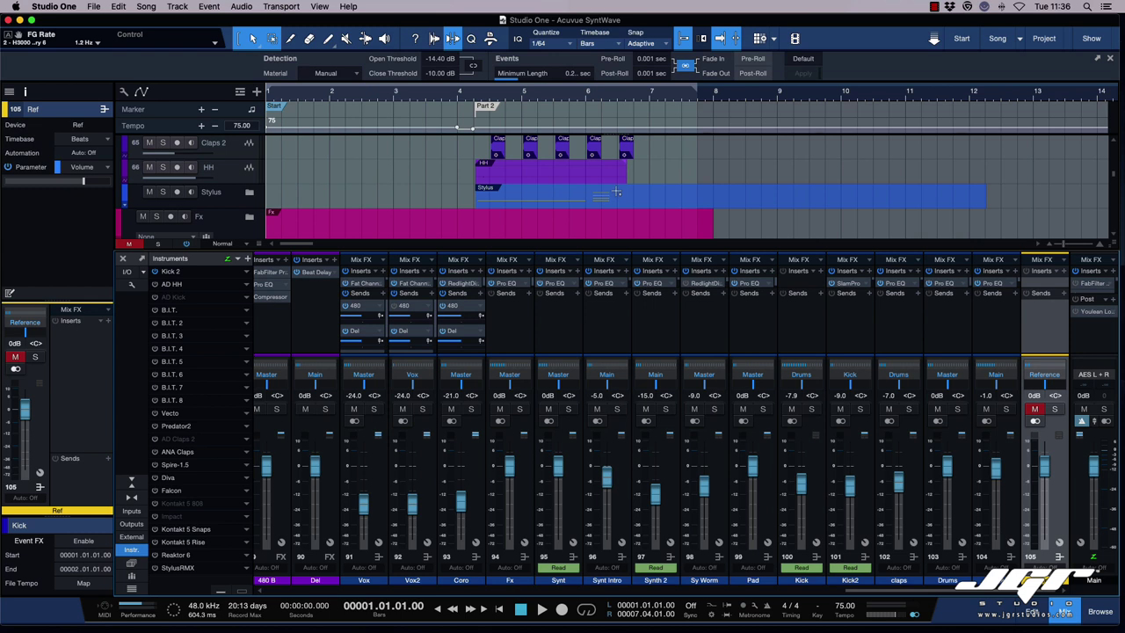
Step: Zoom in on the Claps 2 track, enlarge its height and check its clap events one after another
scroll(616, 192, up, 5)
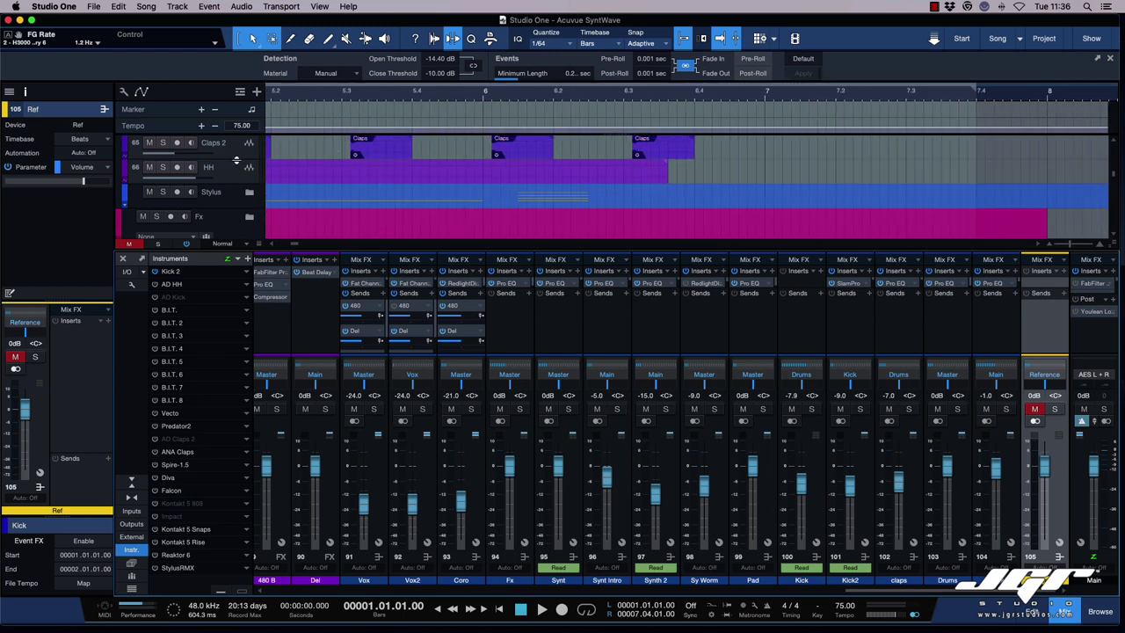
drag(236, 161, 236, 208)
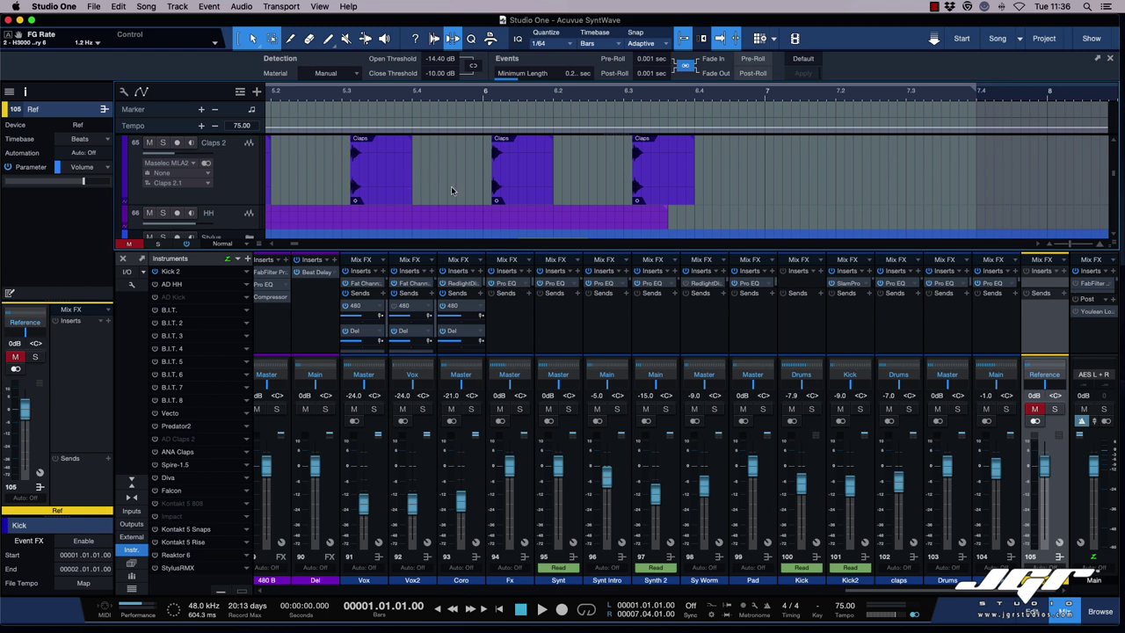
click(396, 183)
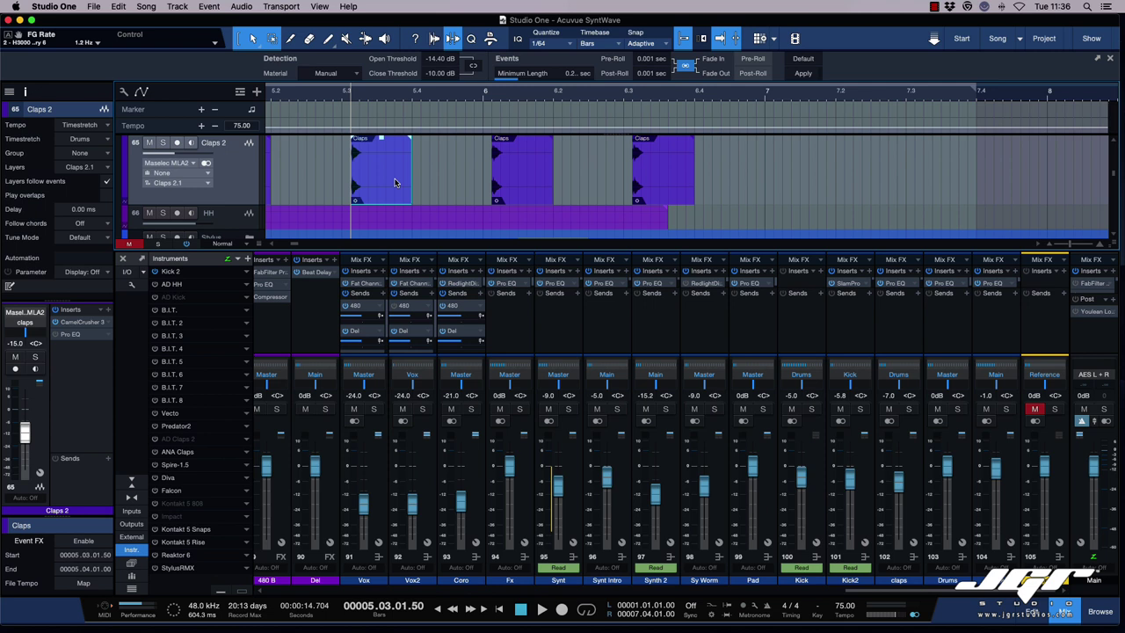
click(527, 186)
click(647, 179)
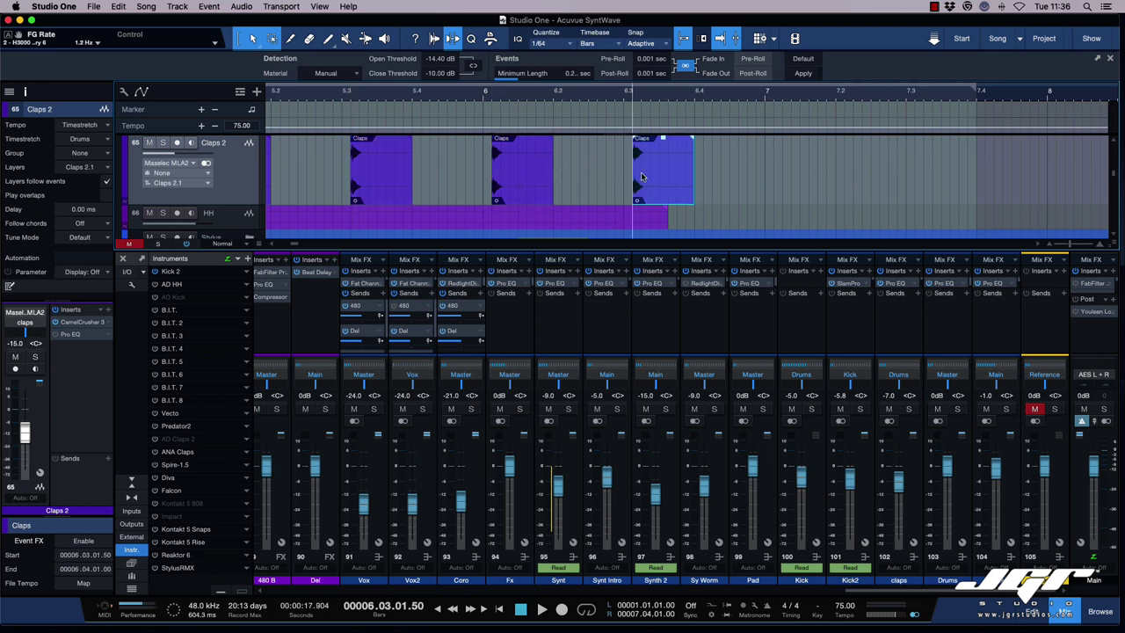
Step: Enable the gain envelope on the last Claps 2 event, try raising its gain and restore the flat envelope
right_click(665, 178)
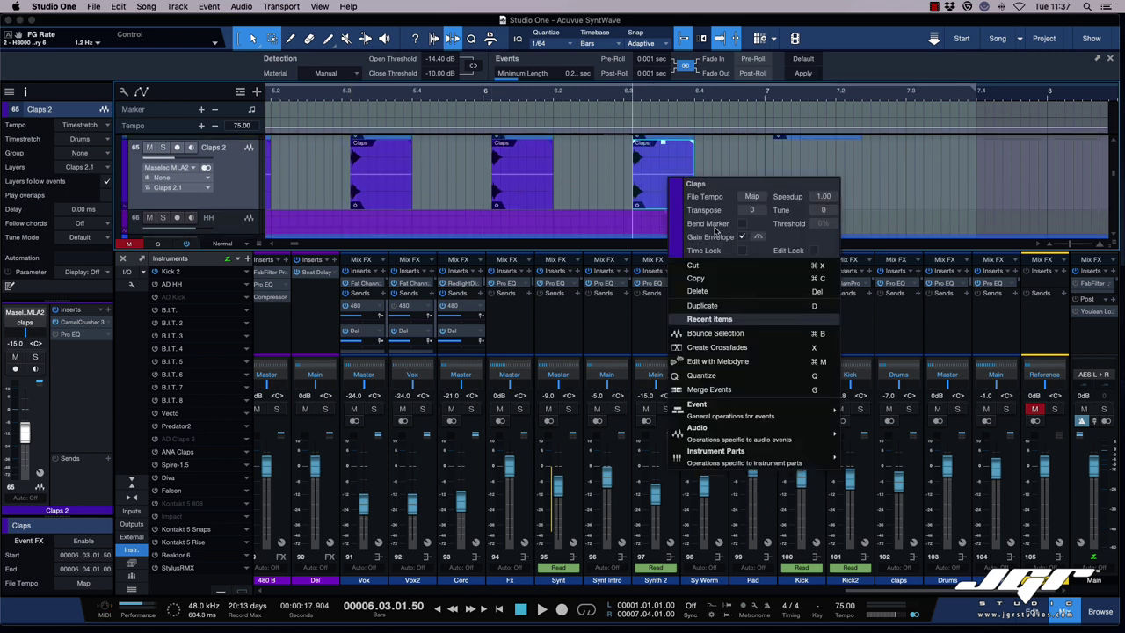
click(604, 179)
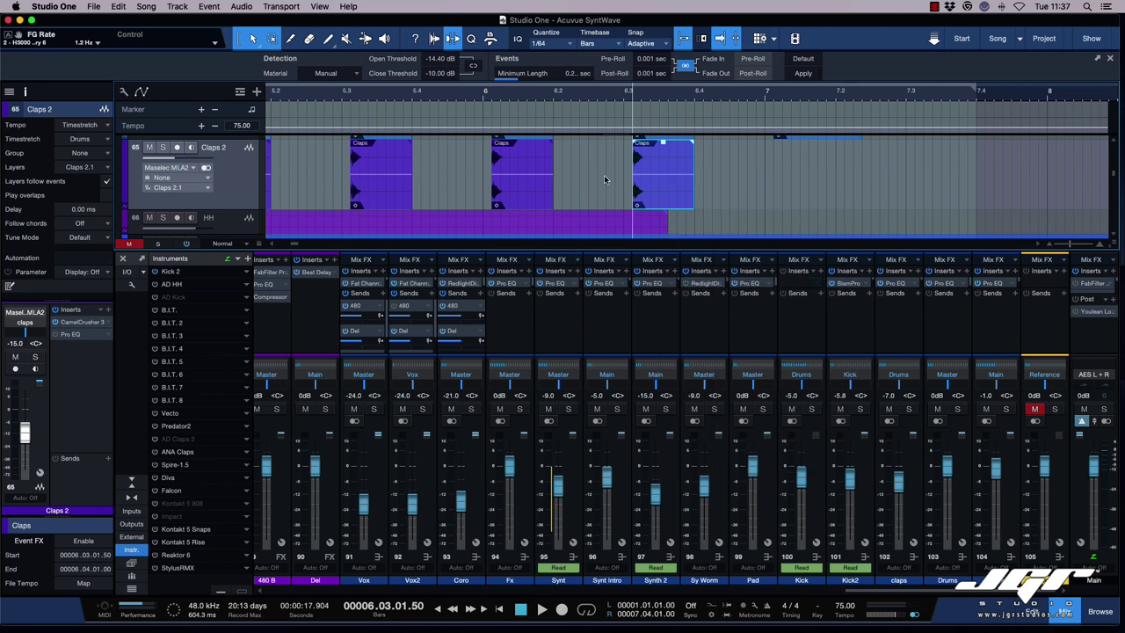
drag(659, 176, 658, 167)
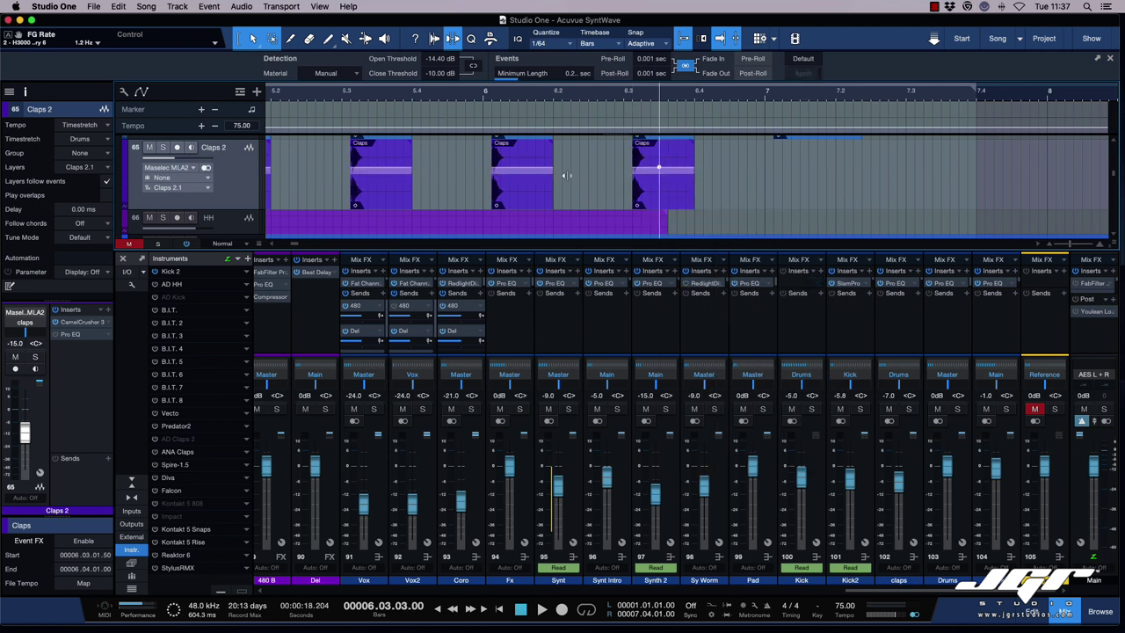
key(Left)
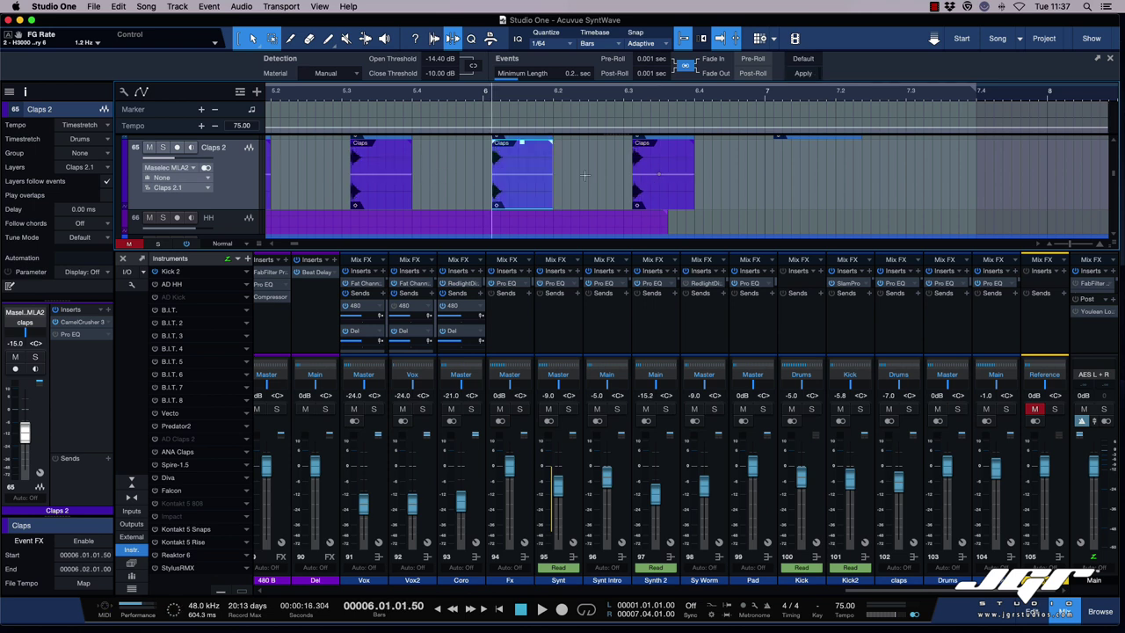
Step: Create a new clip version for the Claps 2 event at the start of bar 6
right_click(527, 162)
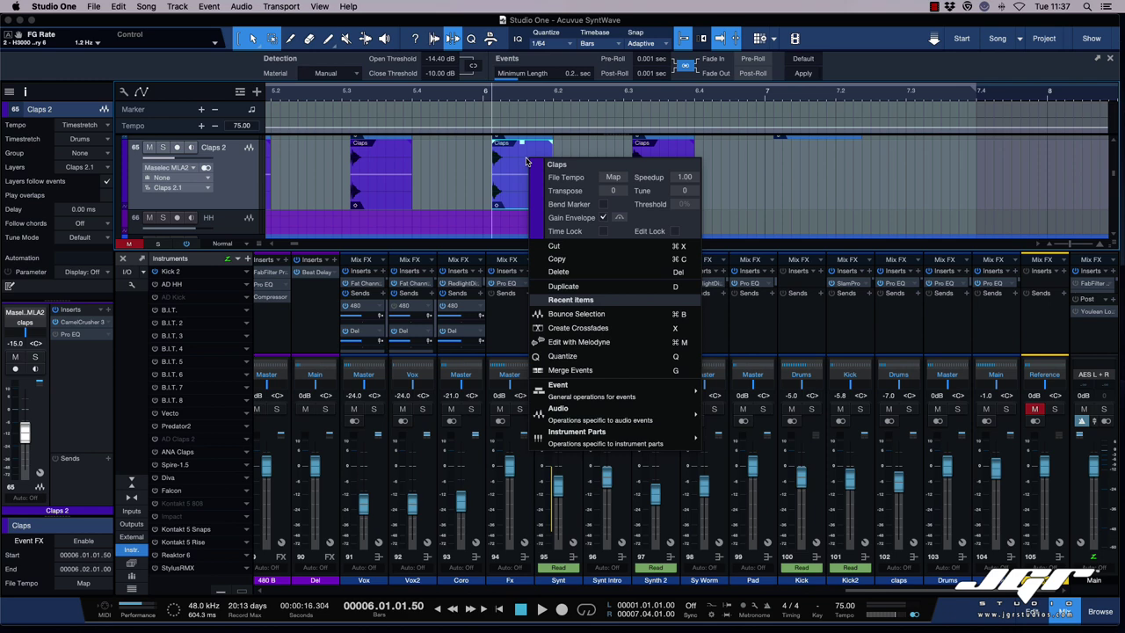
mouse_move(606, 413)
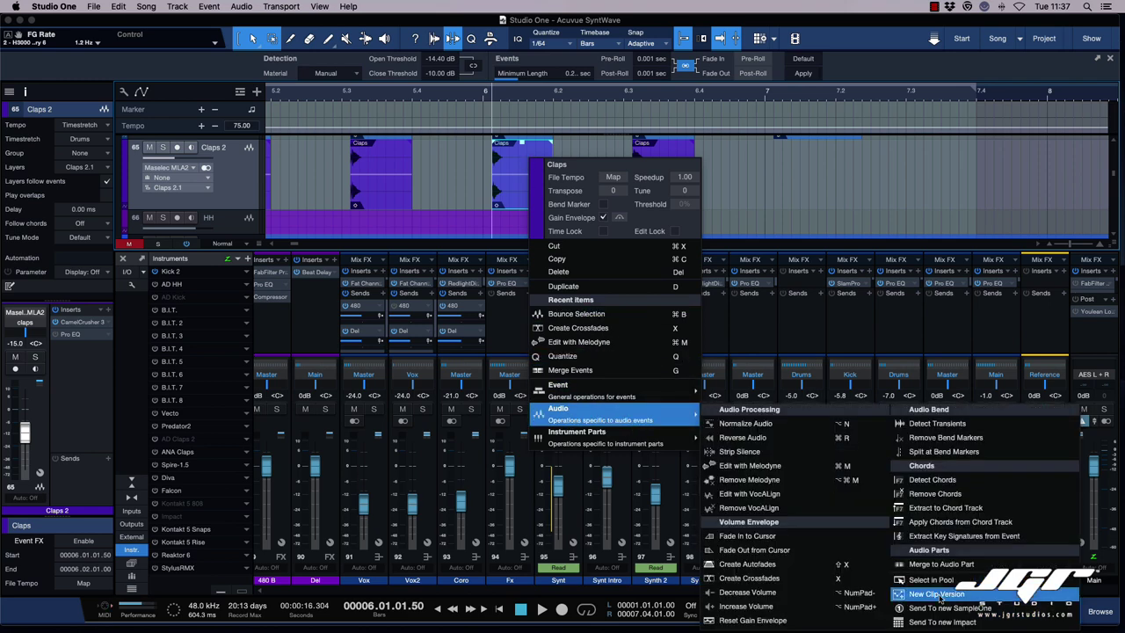
click(936, 594)
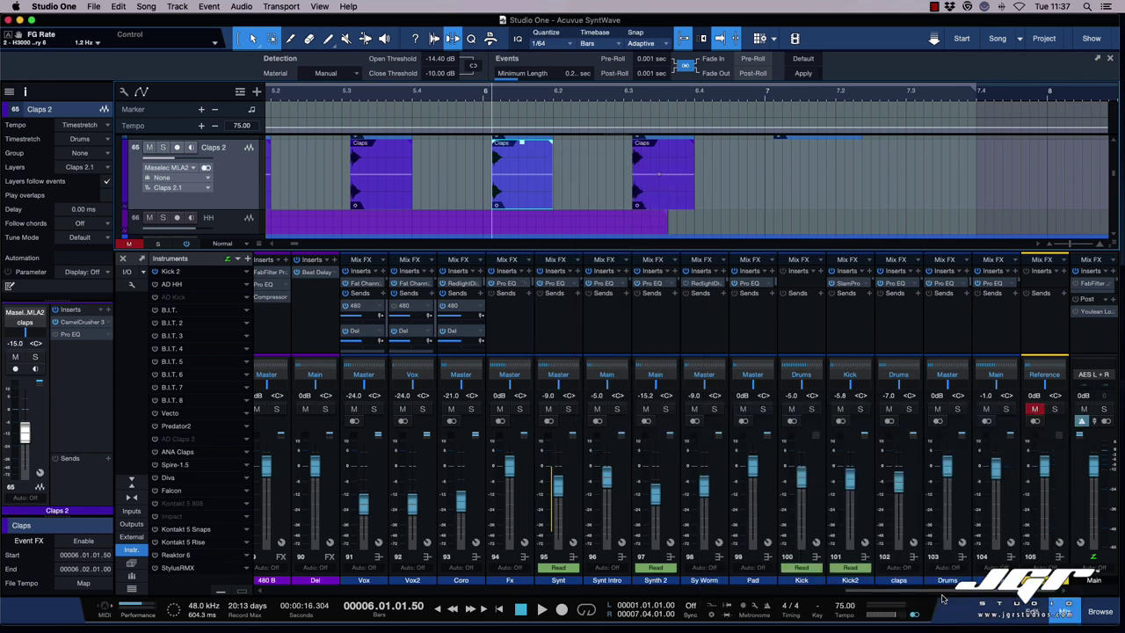
Step: Check the clip version of each Claps 2 event and create a new clip version for the last one
click(763, 229)
click(394, 200)
click(532, 200)
click(652, 189)
right_click(663, 188)
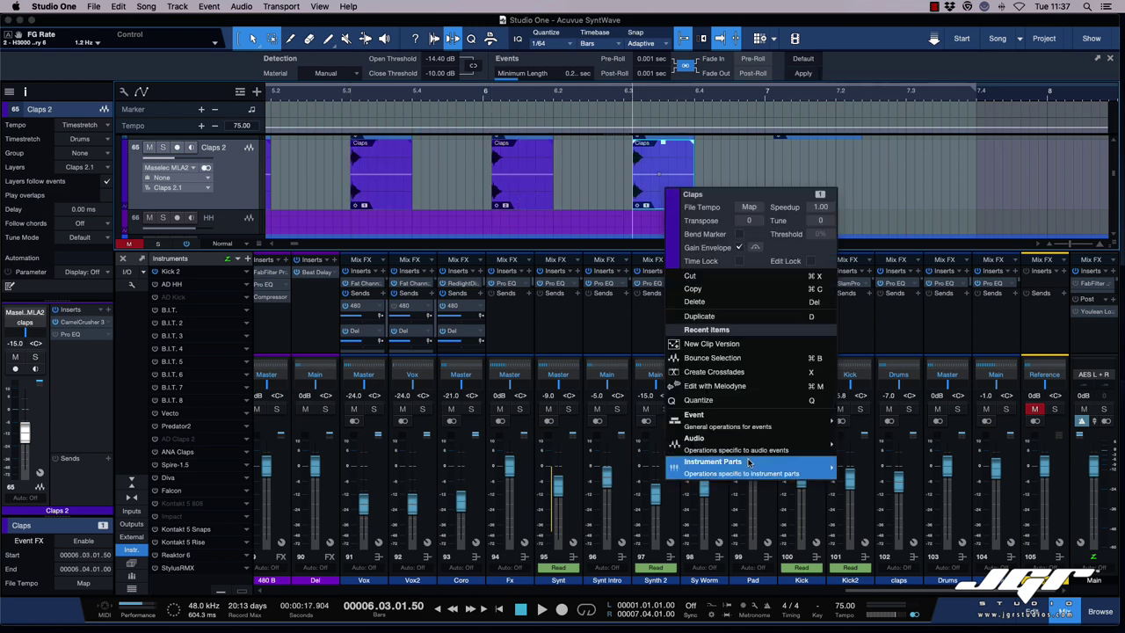
mouse_move(747, 444)
click(528, 427)
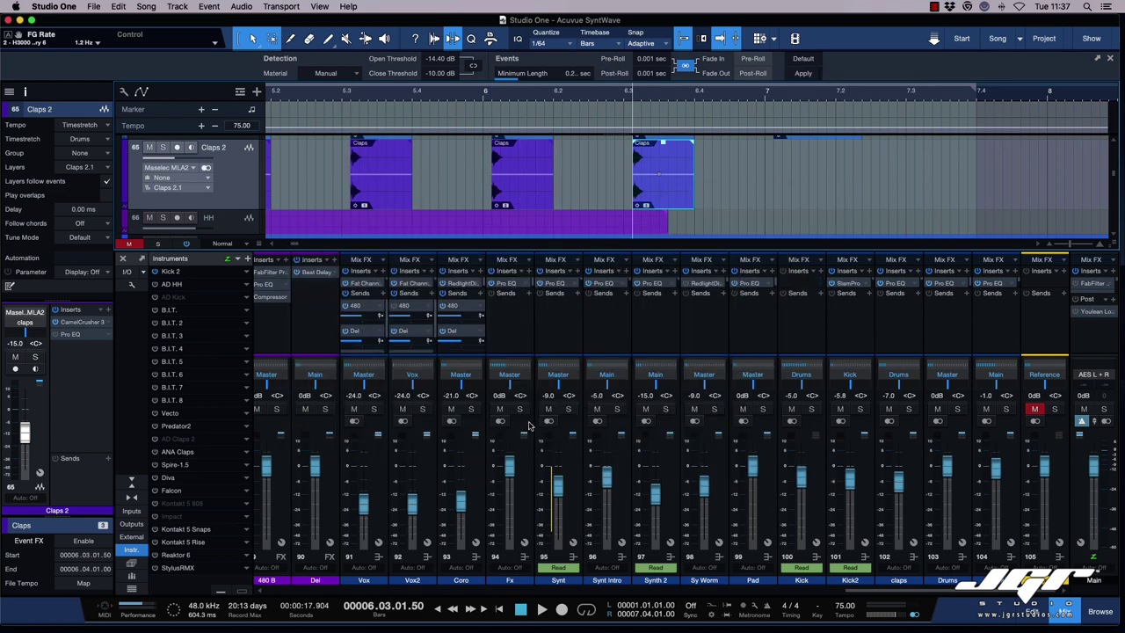
Step: Raise the gain envelope of the last Claps 2 event and draw a dipping envelope on the event at bar 6
click(752, 181)
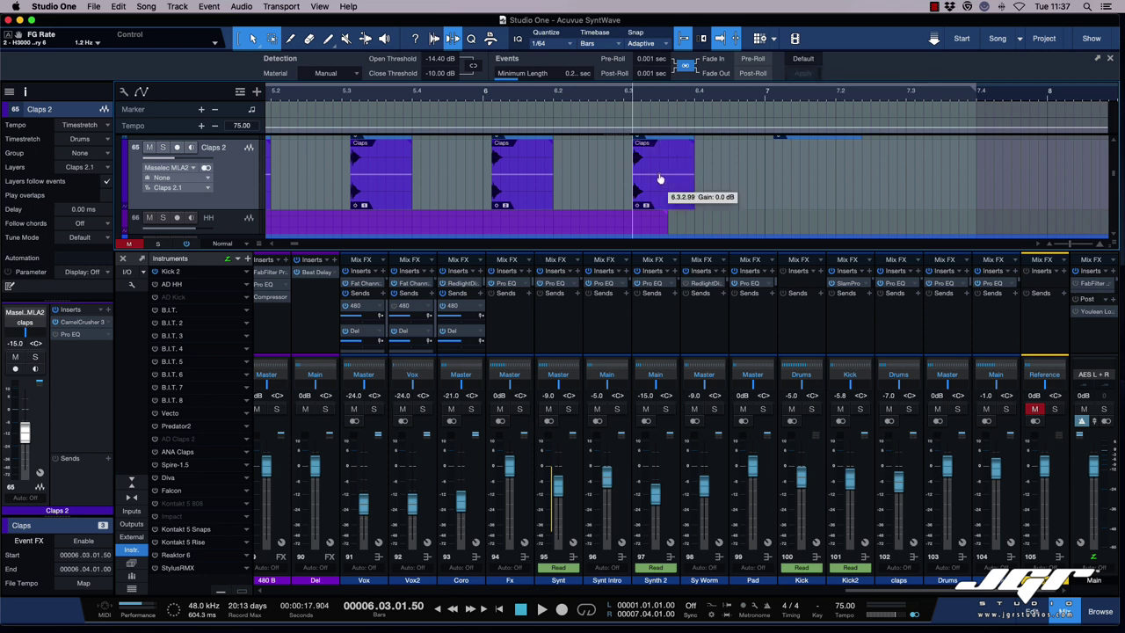
drag(659, 176, 659, 167)
click(505, 175)
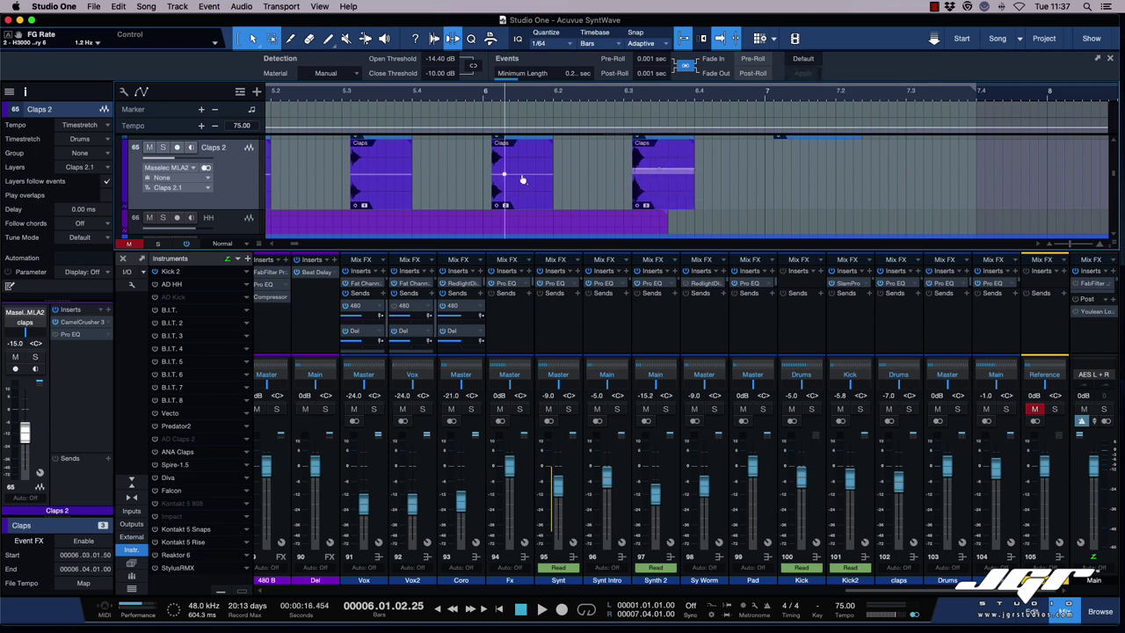
click(522, 179)
Step: Edit the last Claps 2 event with Melodyne, dismiss the introduction window and close the editor
right_click(659, 195)
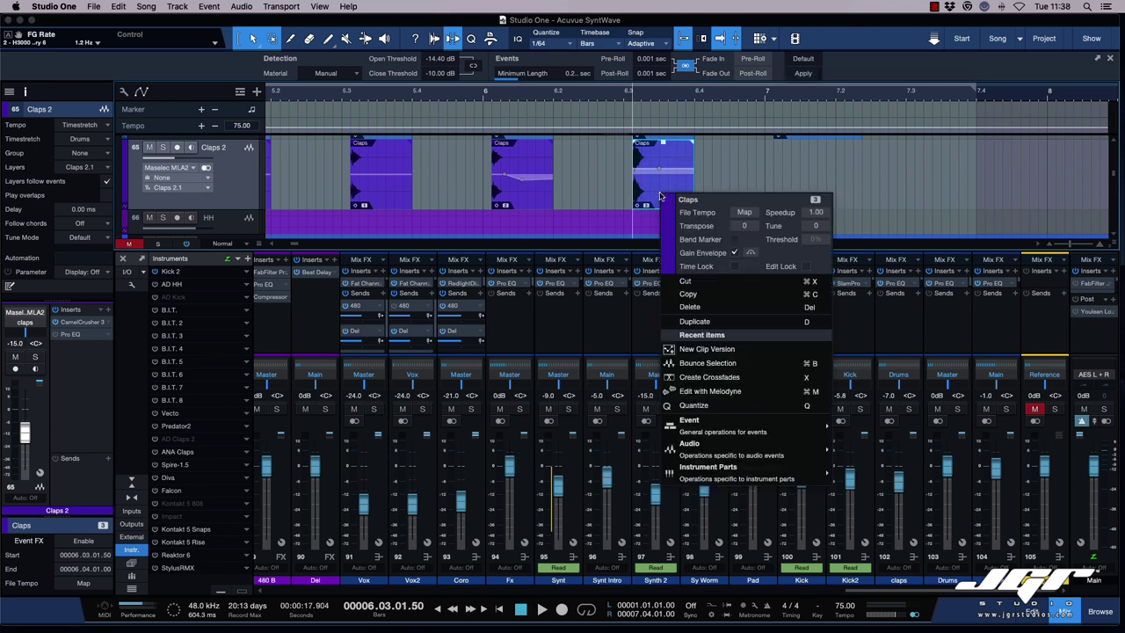
click(718, 392)
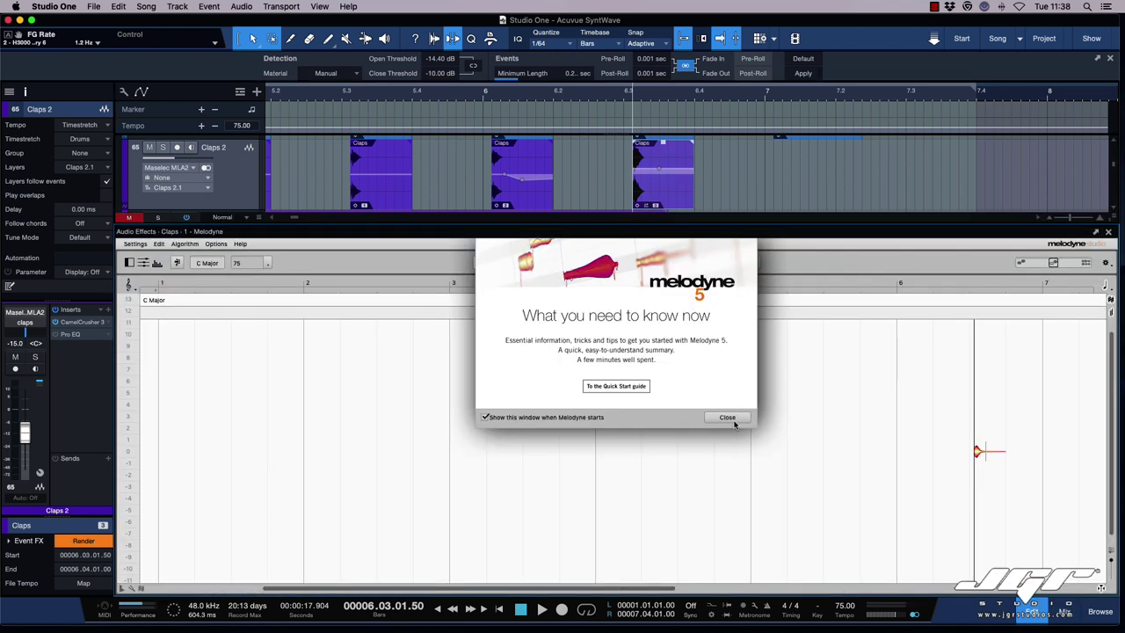
click(732, 418)
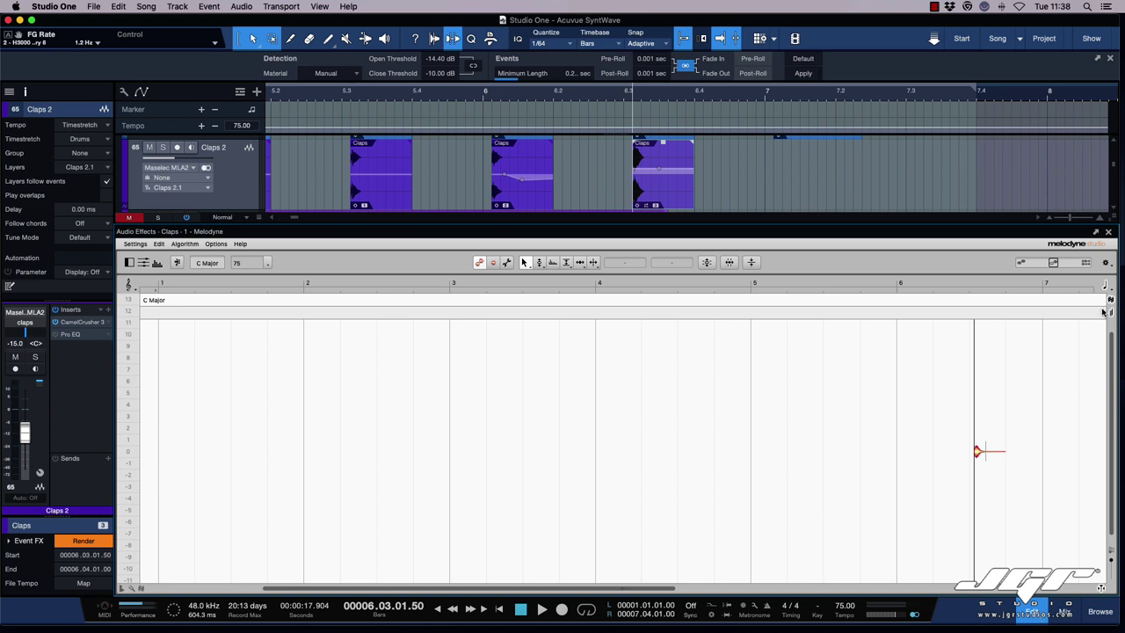
click(1108, 231)
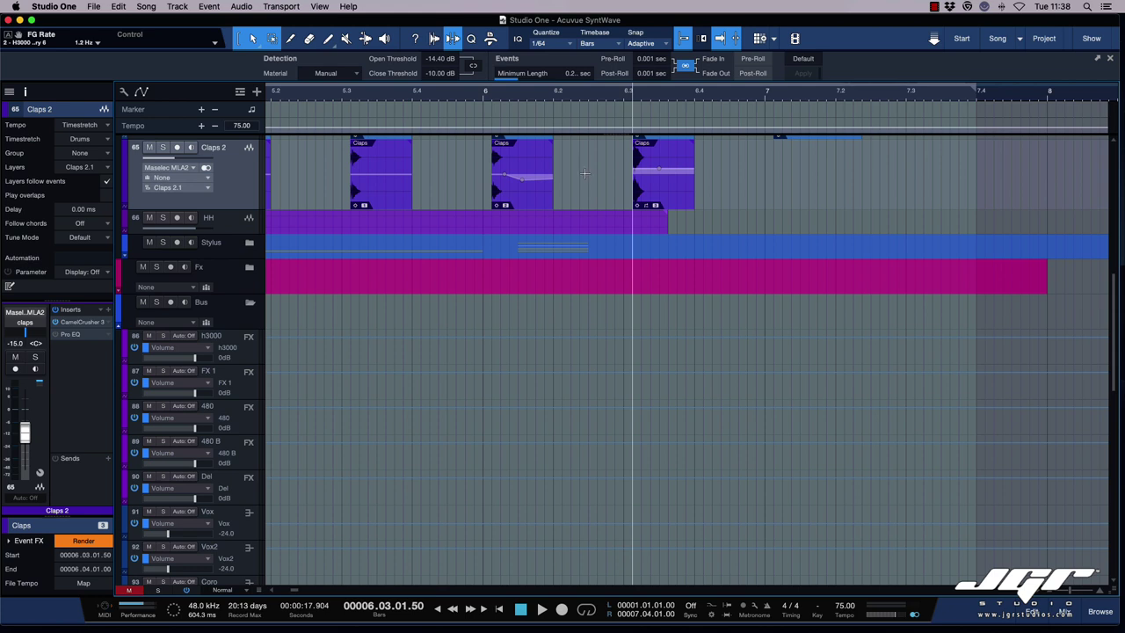
Step: Examine the clip version and effect markers on the Claps, Snaps and Claps 2 events
scroll(584, 174, left, 10)
scroll(585, 174, right, 8)
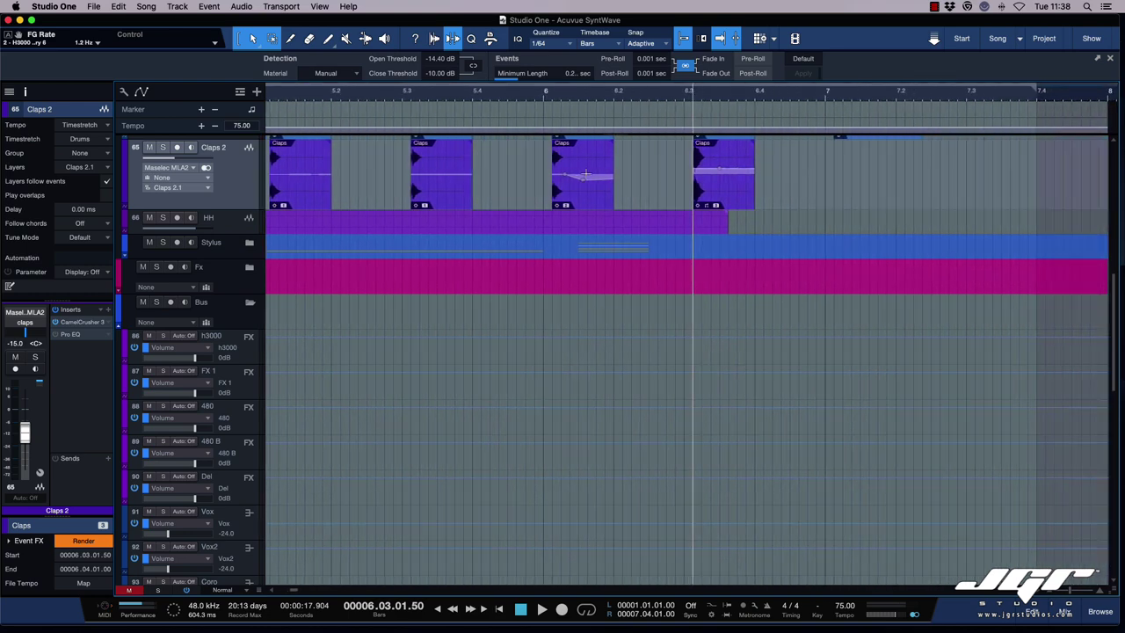
scroll(641, 179, up, 3)
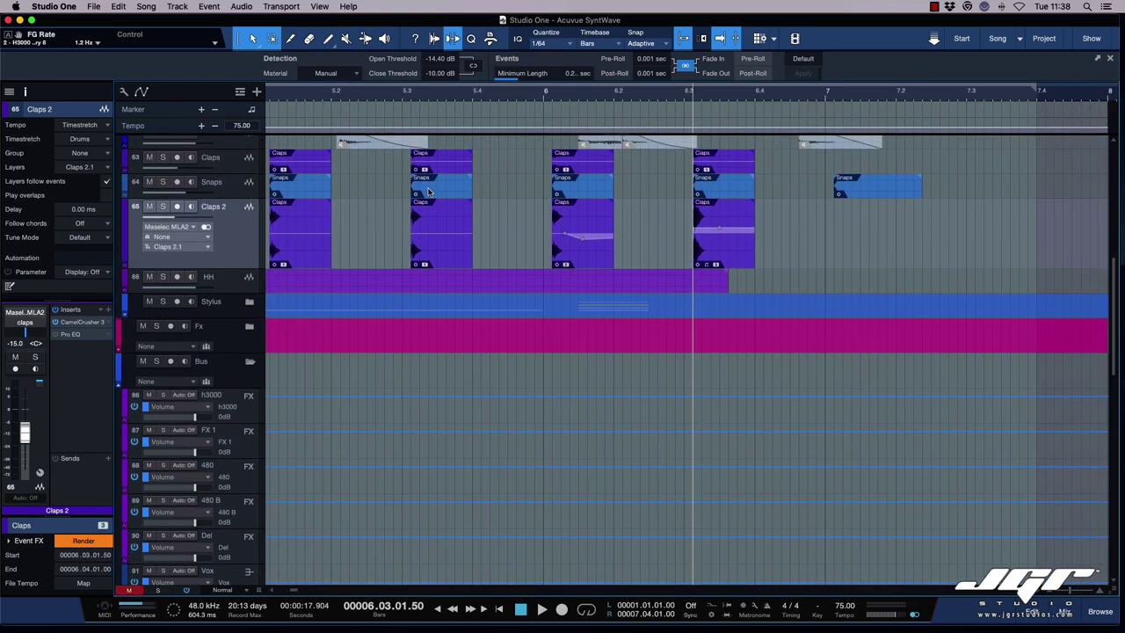
scroll(356, 195, left, 2)
scroll(357, 195, left, 1)
scroll(357, 195, right, 2)
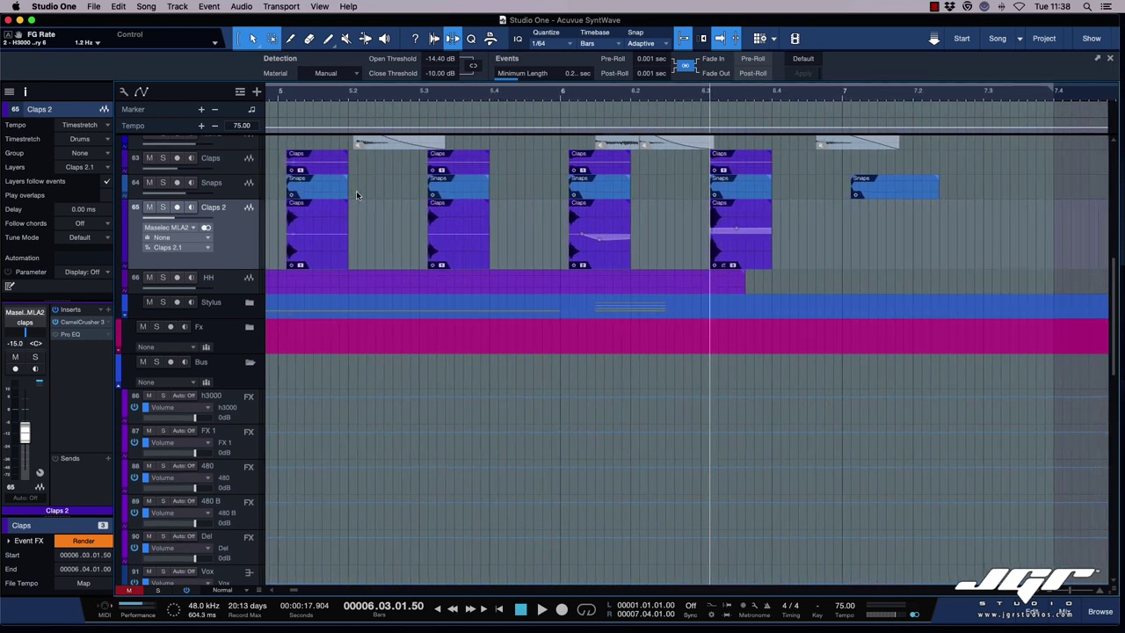
scroll(357, 195, left, 2)
scroll(356, 195, down, 1)
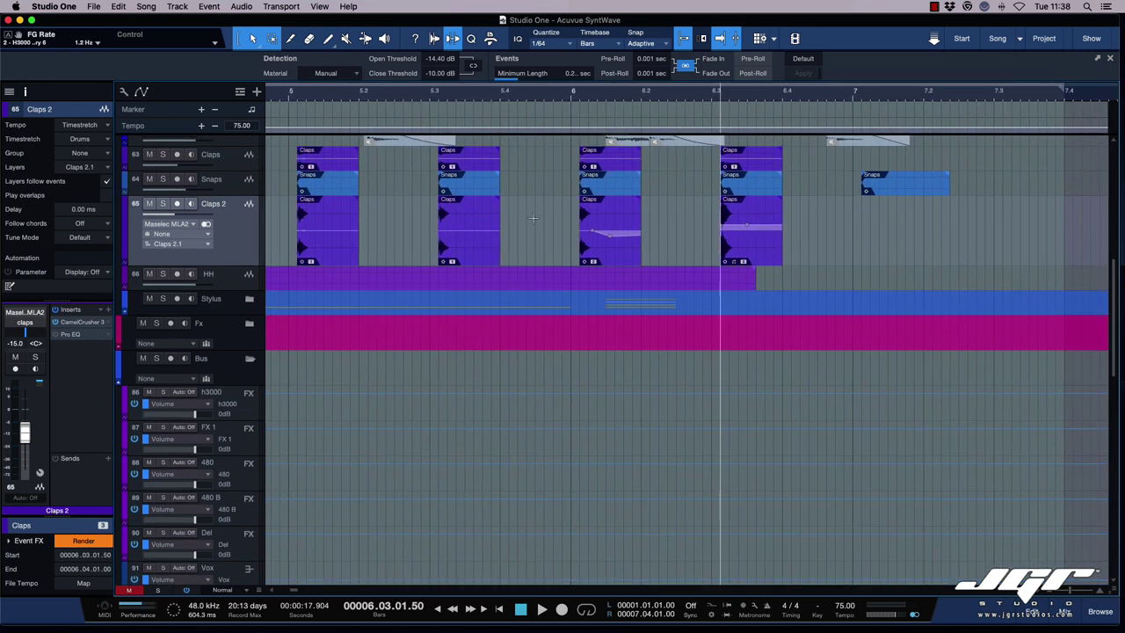
Step: Show the song's Pool and expand the Claps clip and its last version to examine the clip versions
click(1103, 610)
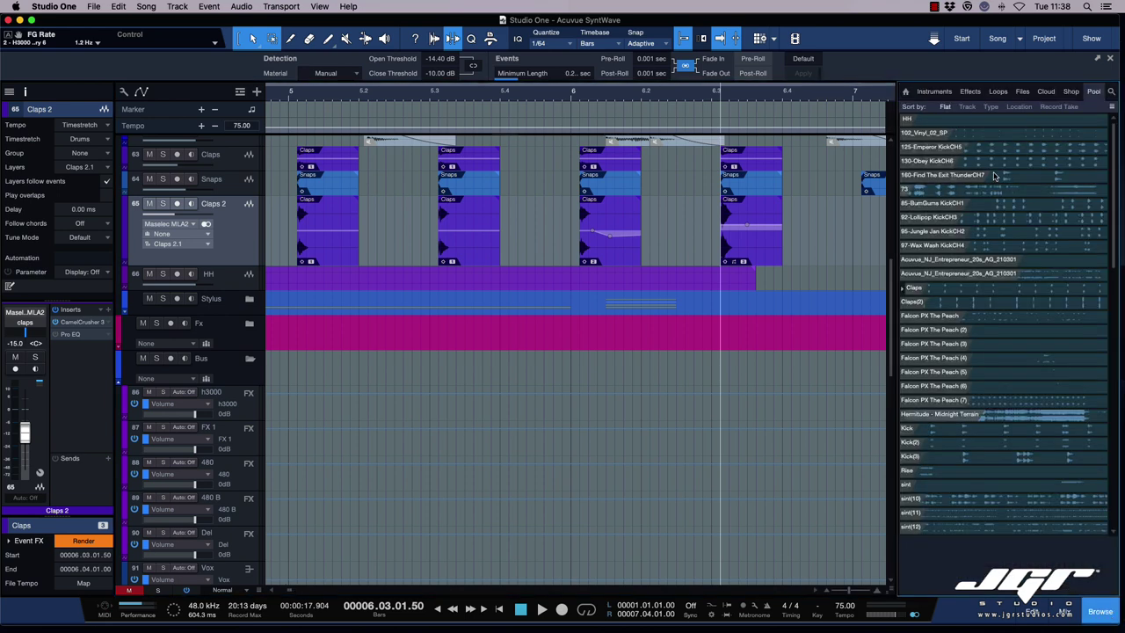
click(902, 290)
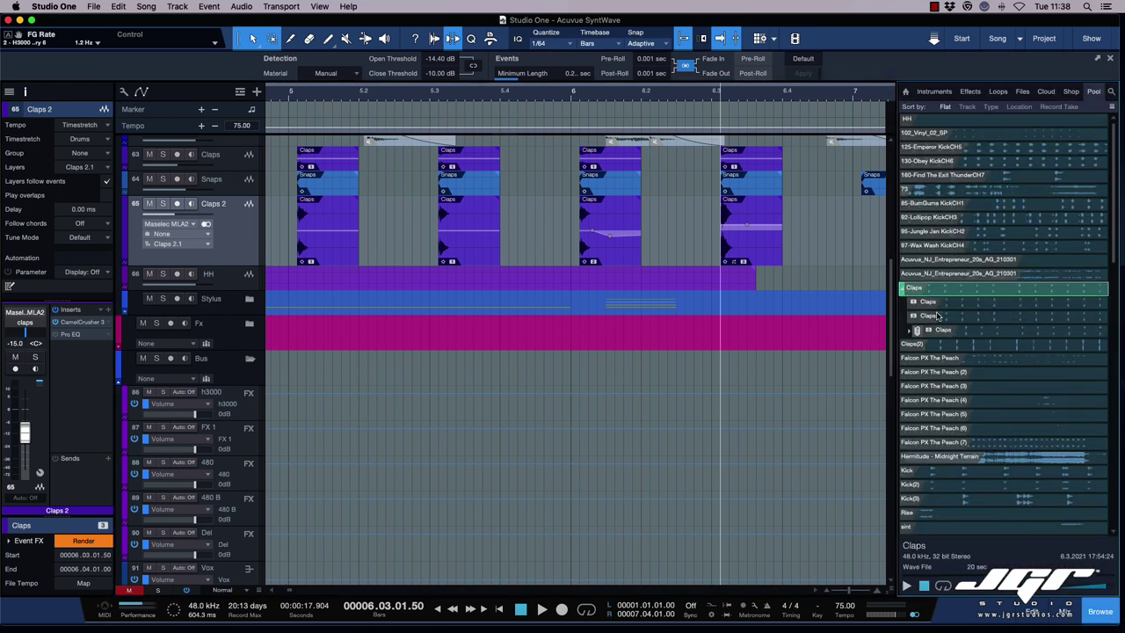
click(909, 332)
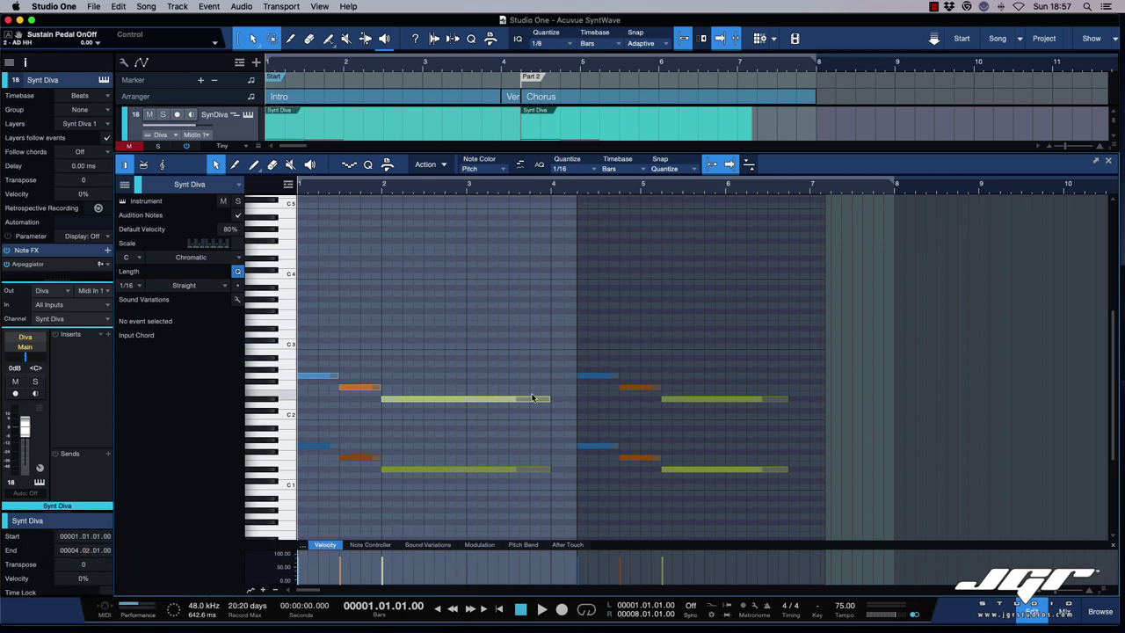
Step: Show the Sound Variations lane for Synt Diva, enlarge the lane and open the Sound Variations editor
click(434, 545)
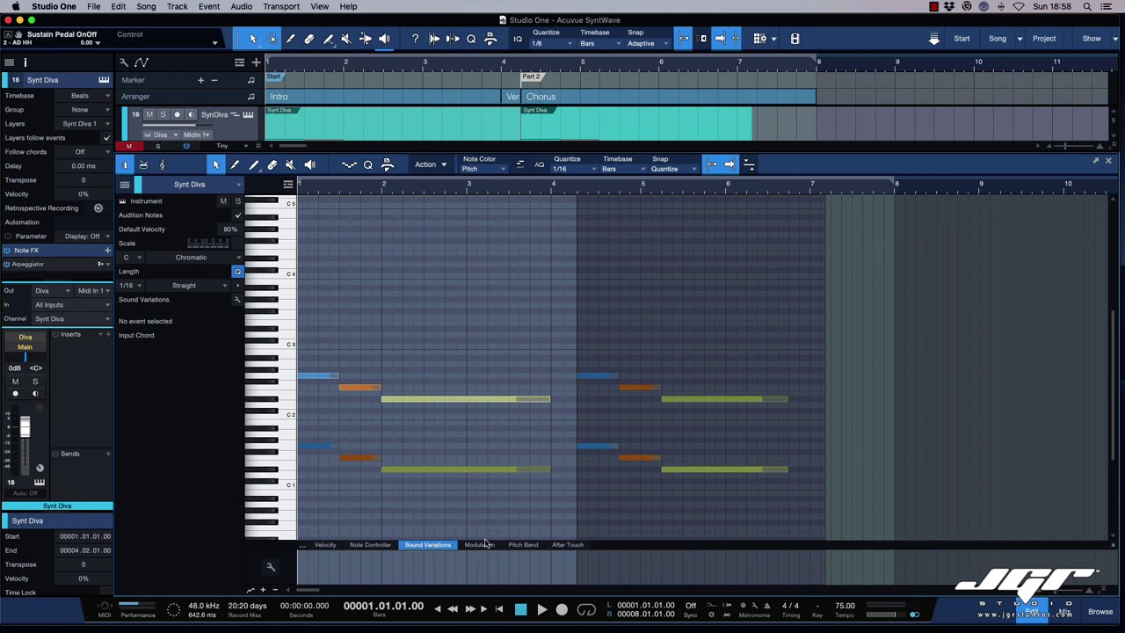
drag(605, 543, 605, 472)
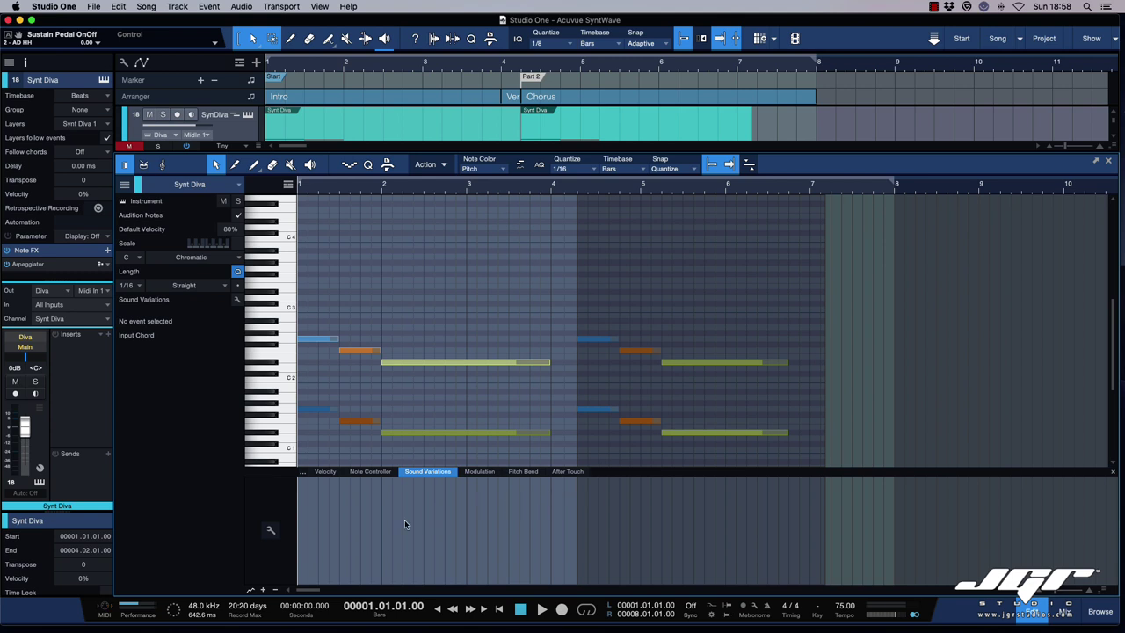
click(270, 530)
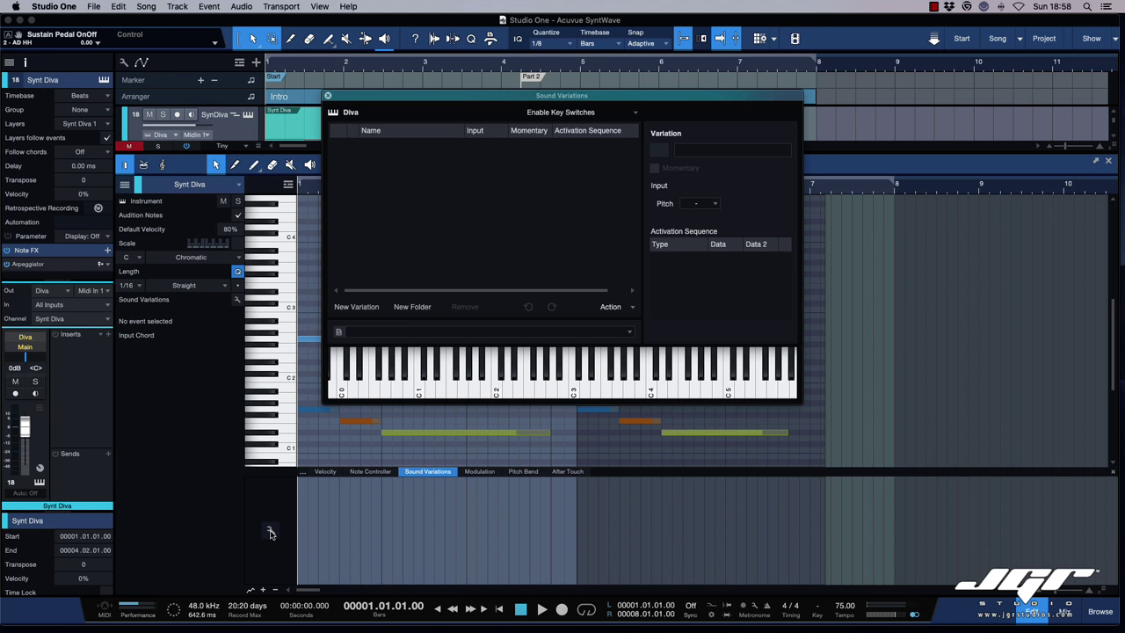
Step: Reopen the Sound Variations editor for Synt Diva, and load the Cinematic Strings variation preset for the Kick track's Kontakt instrument
click(271, 530)
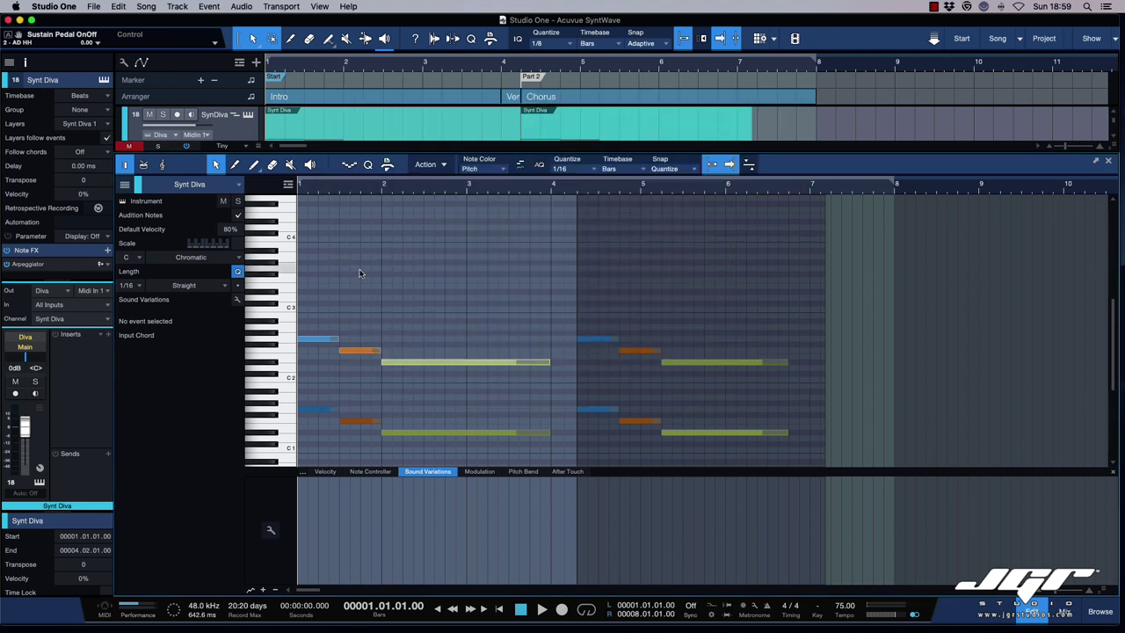
click(236, 300)
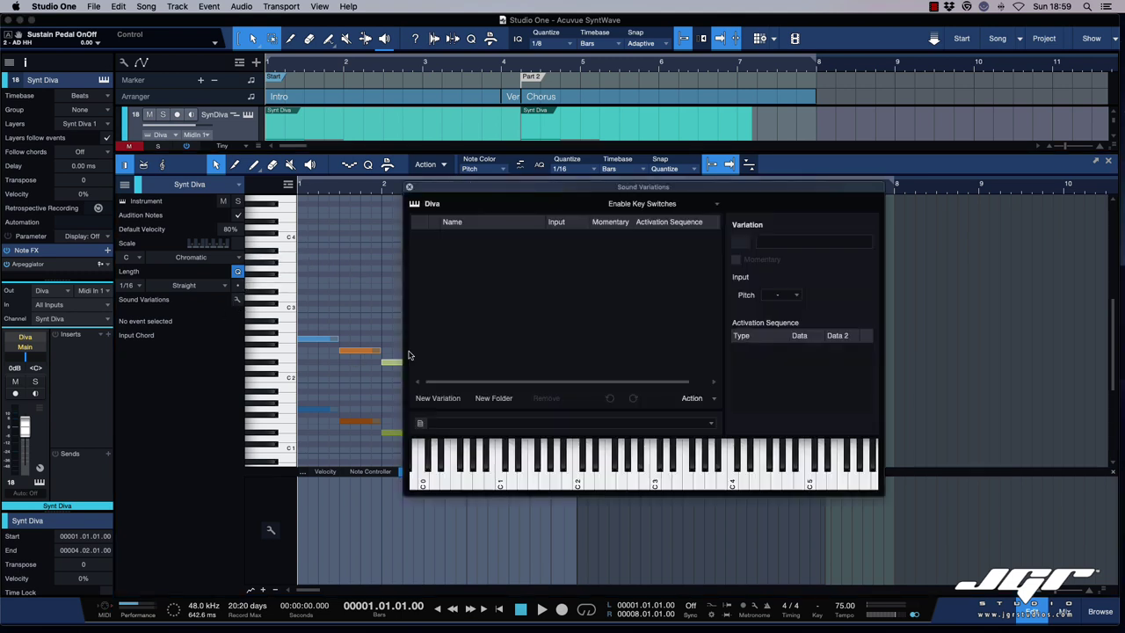
click(391, 363)
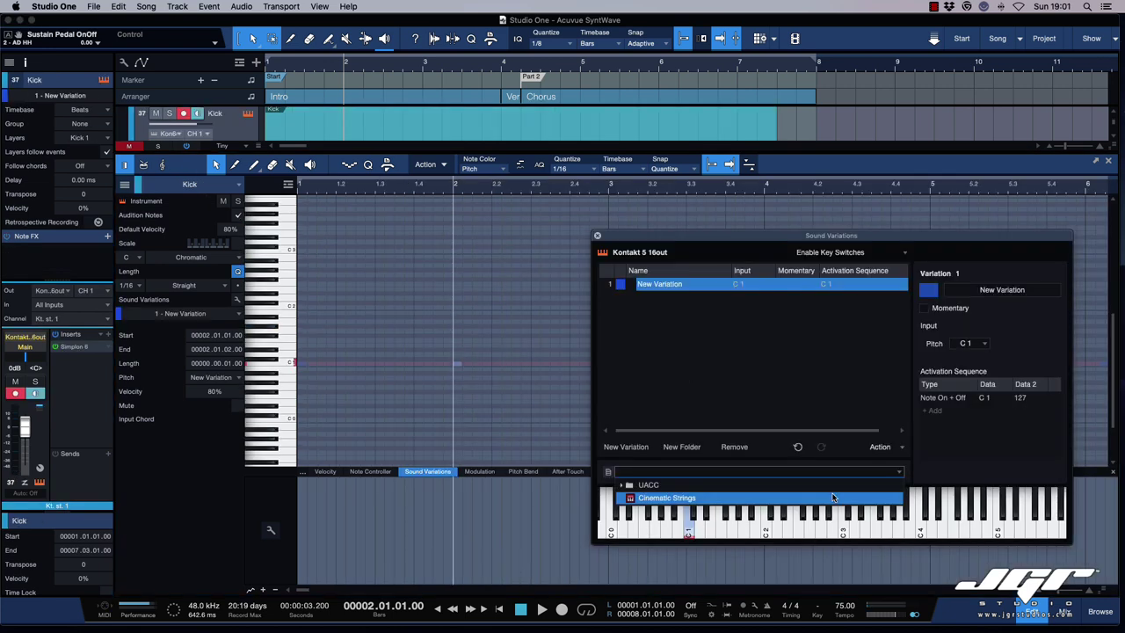
click(837, 497)
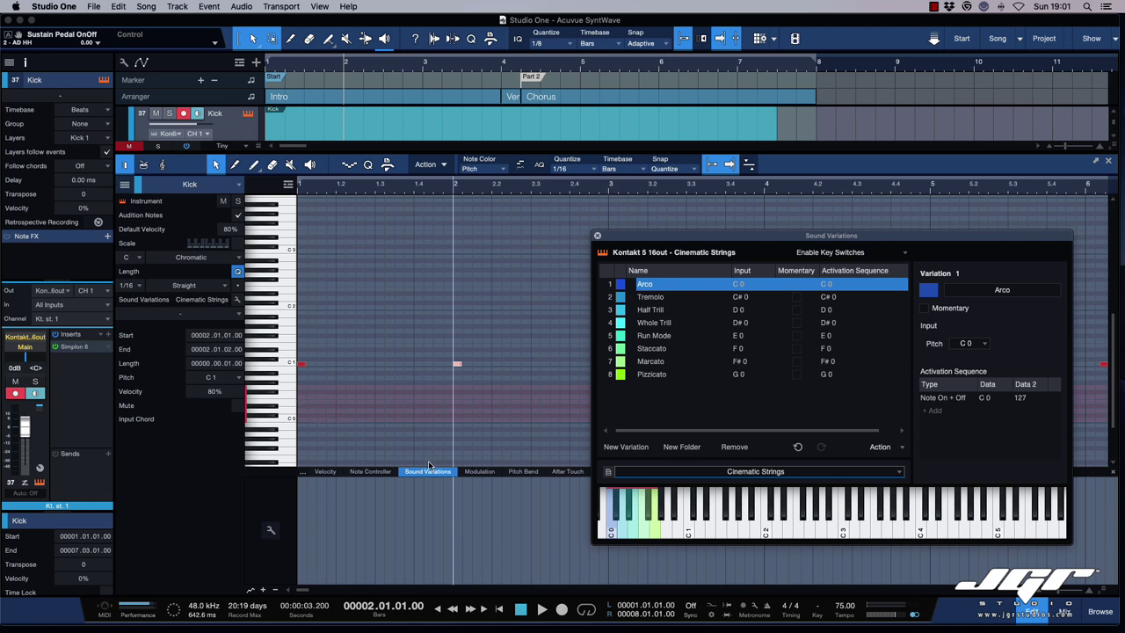
Step: Place Arco at bar 2 in the Kick's Sound Variations lane and paint a sequence there with Tremolo, Pizzicato and Run Mode
drag(640, 287, 450, 508)
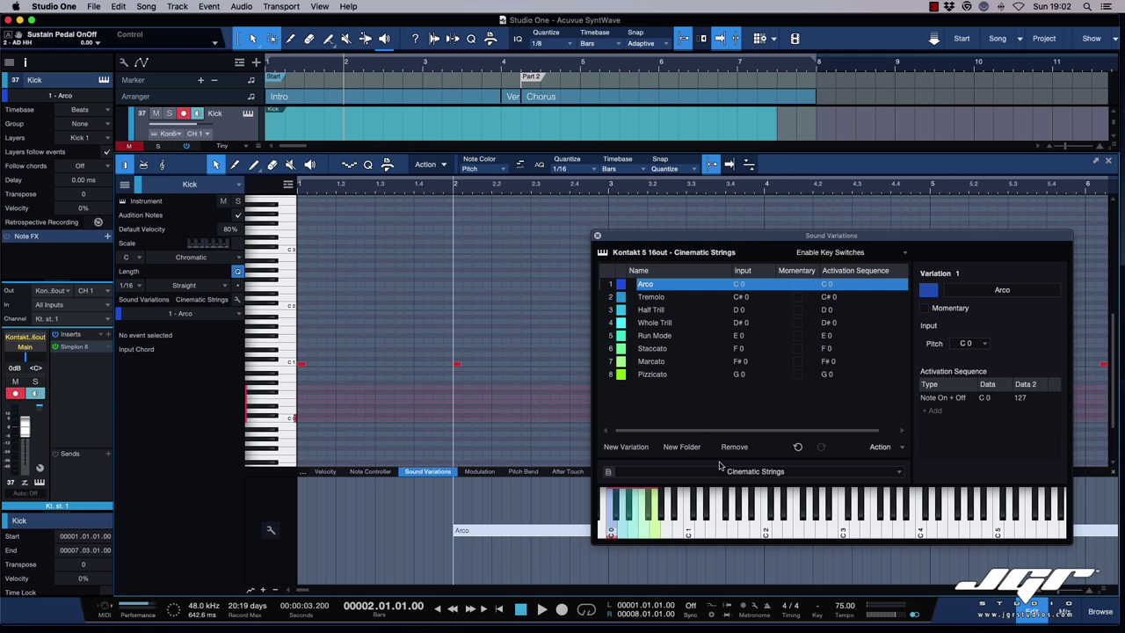
click(253, 164)
drag(457, 530, 552, 529)
click(552, 529)
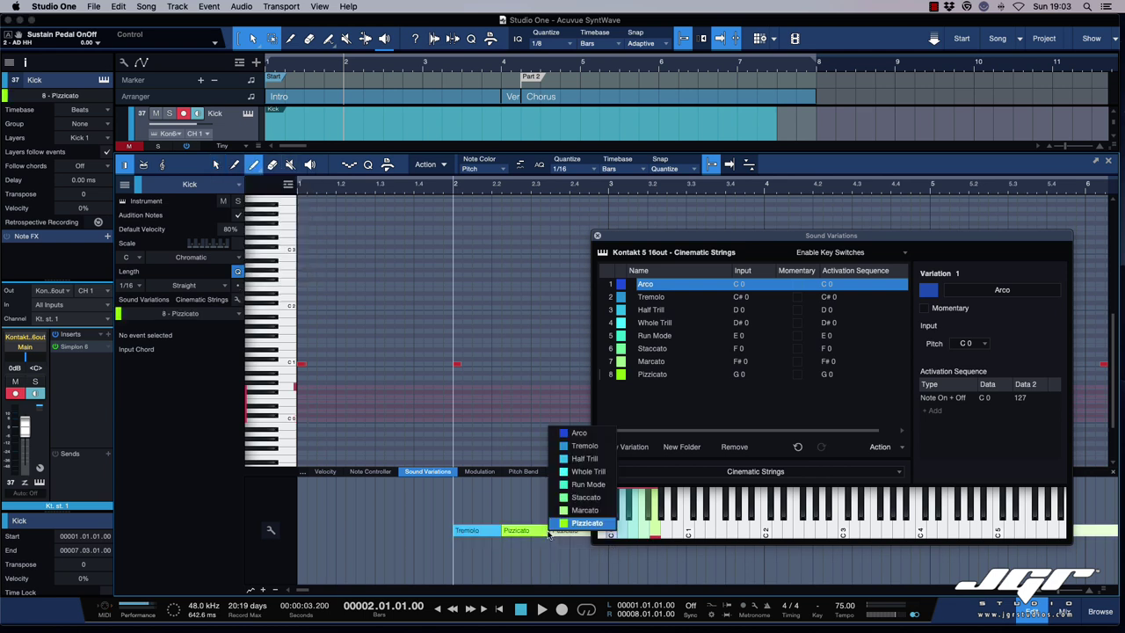
click(573, 485)
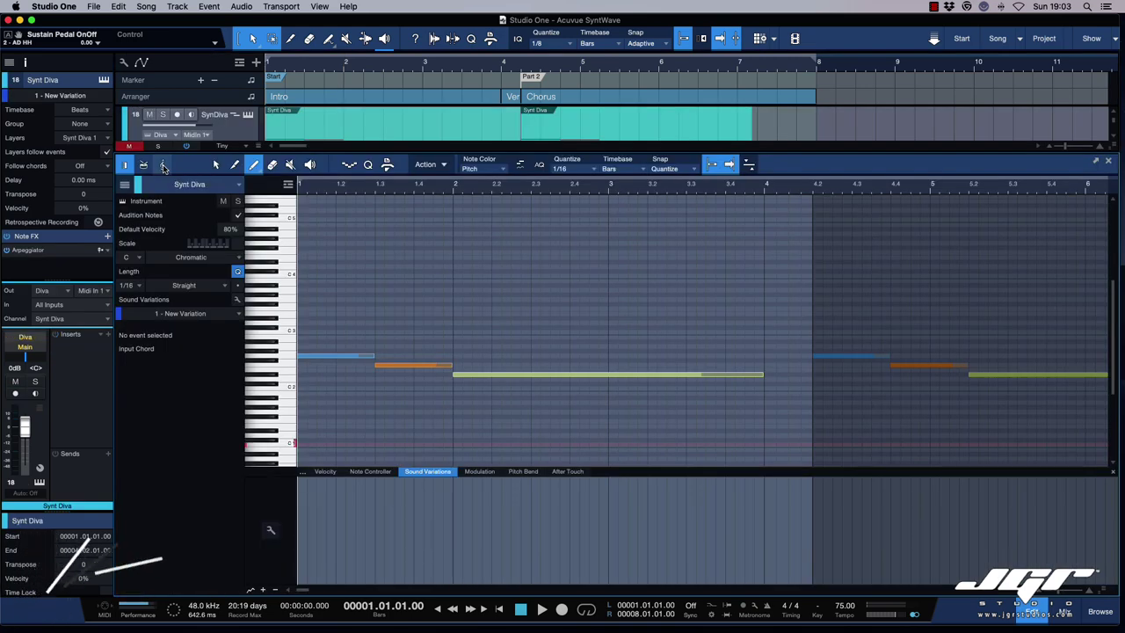
Step: Show Synt Diva in score view and set its staff type to Tablature
click(162, 165)
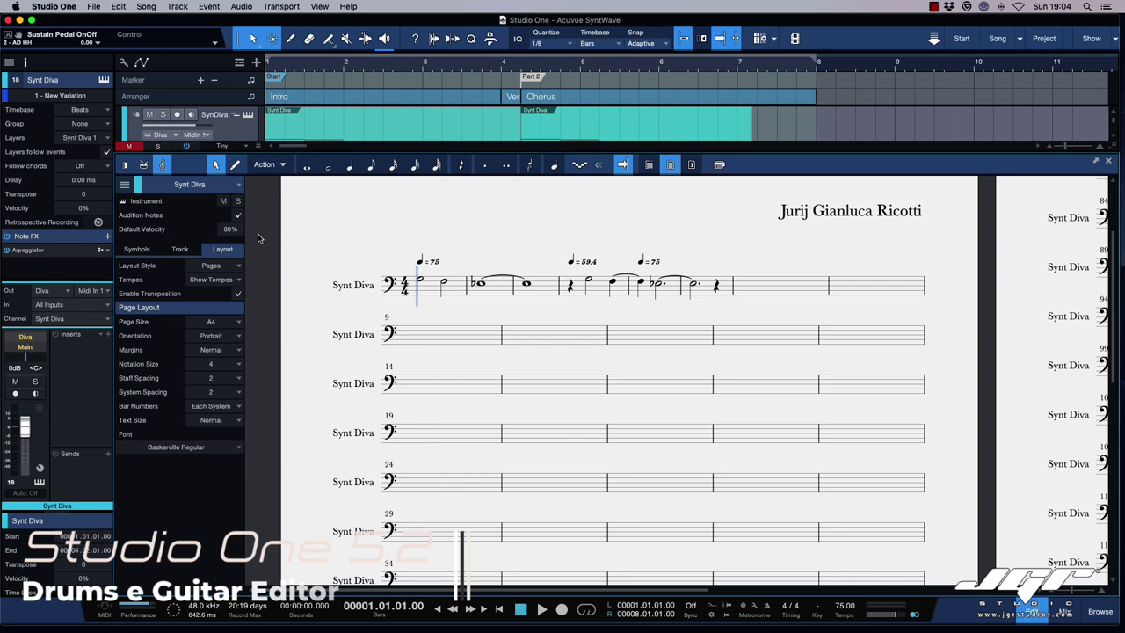
click(179, 249)
click(220, 308)
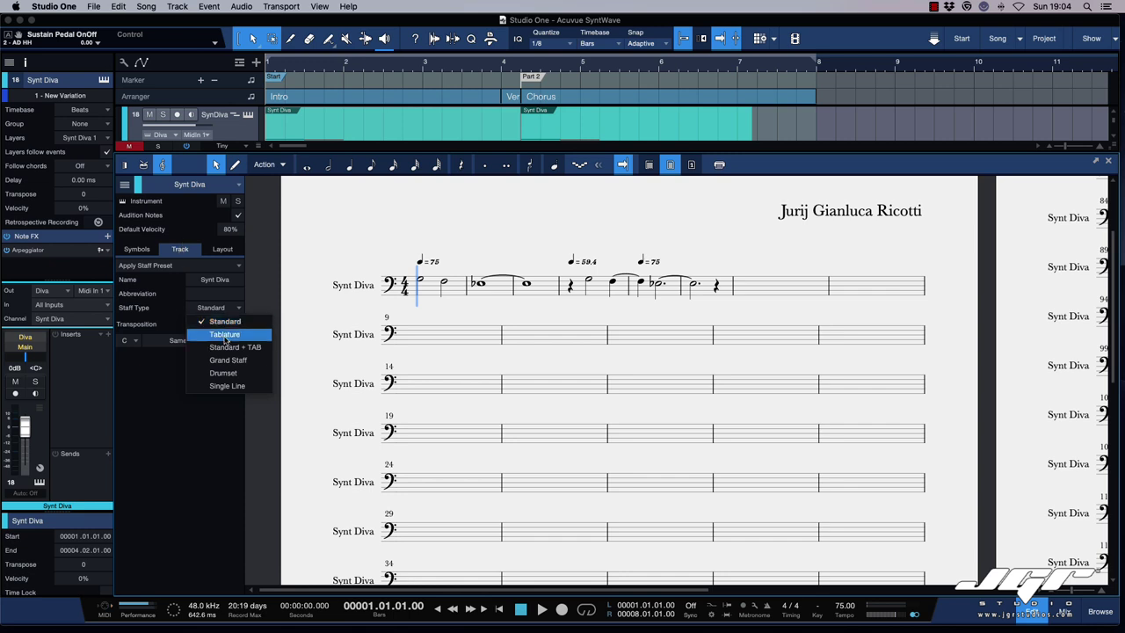
click(224, 336)
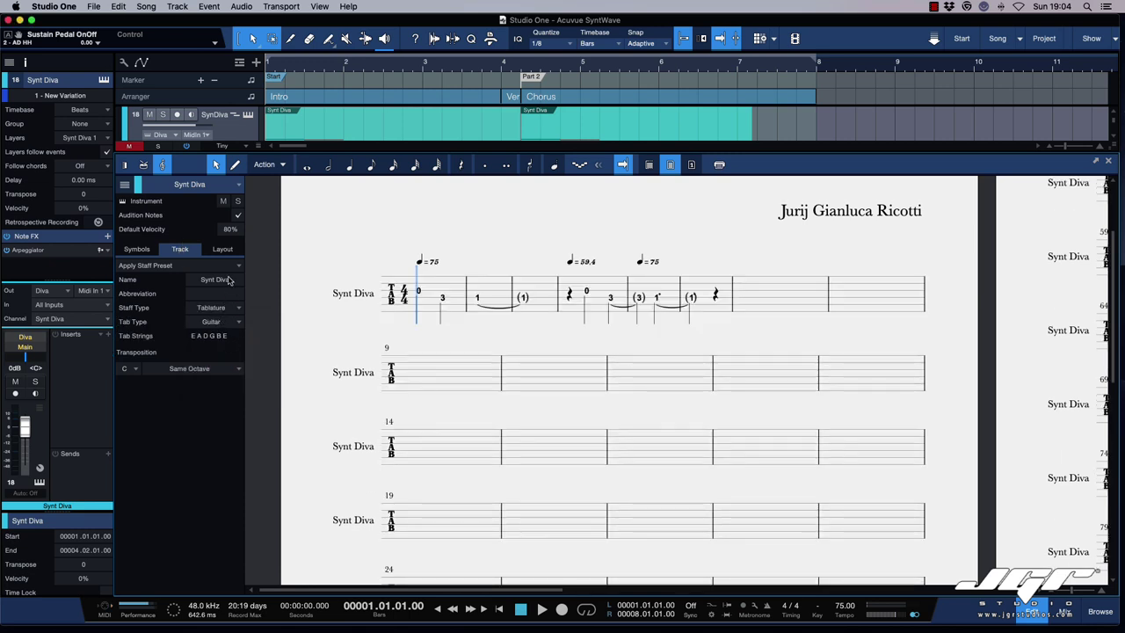
Step: Set Synt Diva's tab type to Guitar, drop D and its staff type to Standard + TAB
click(234, 323)
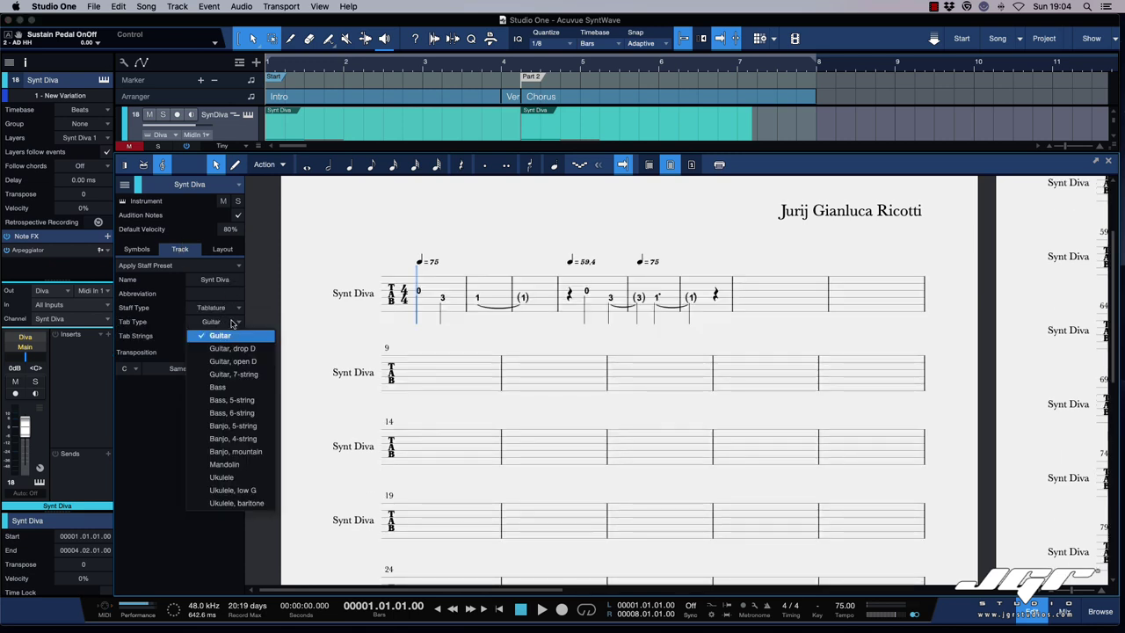
click(234, 323)
click(233, 323)
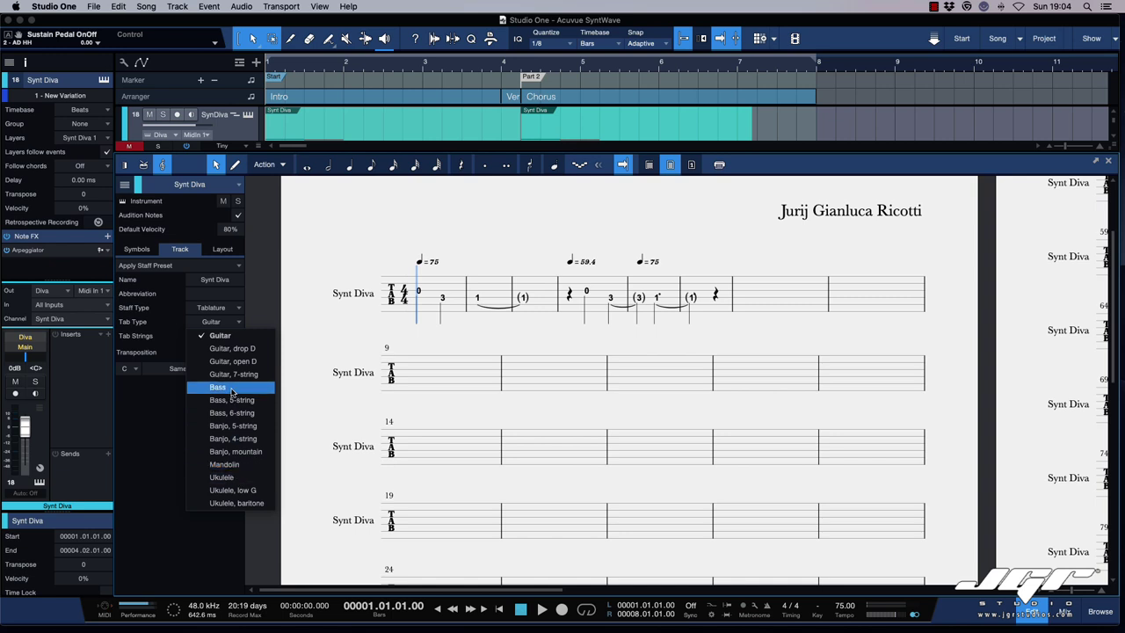
click(231, 349)
click(224, 325)
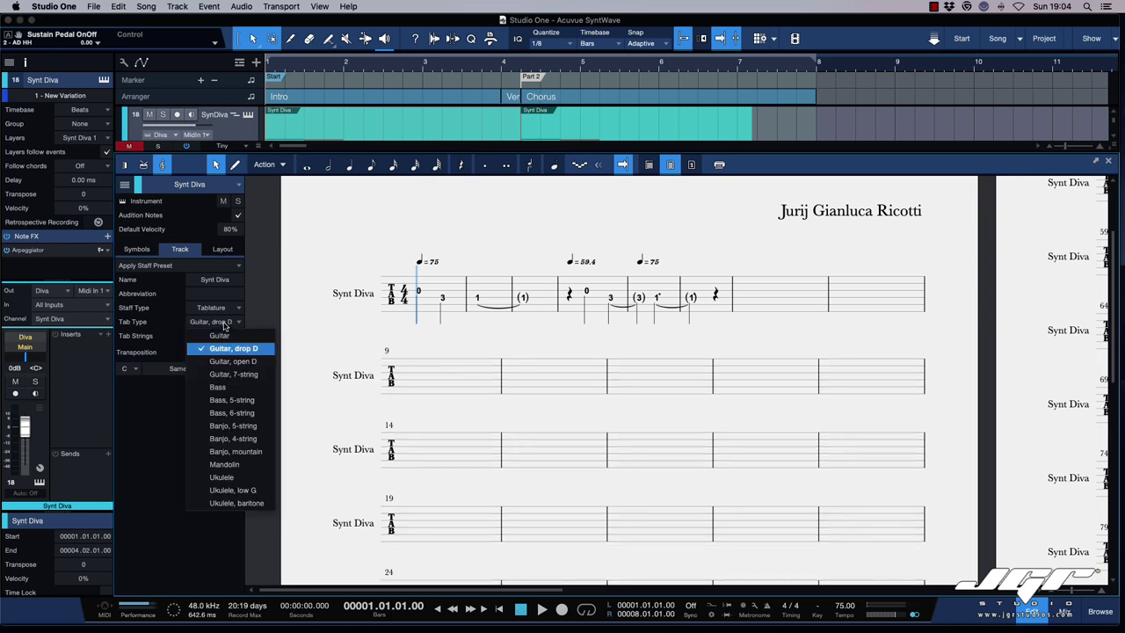
click(222, 307)
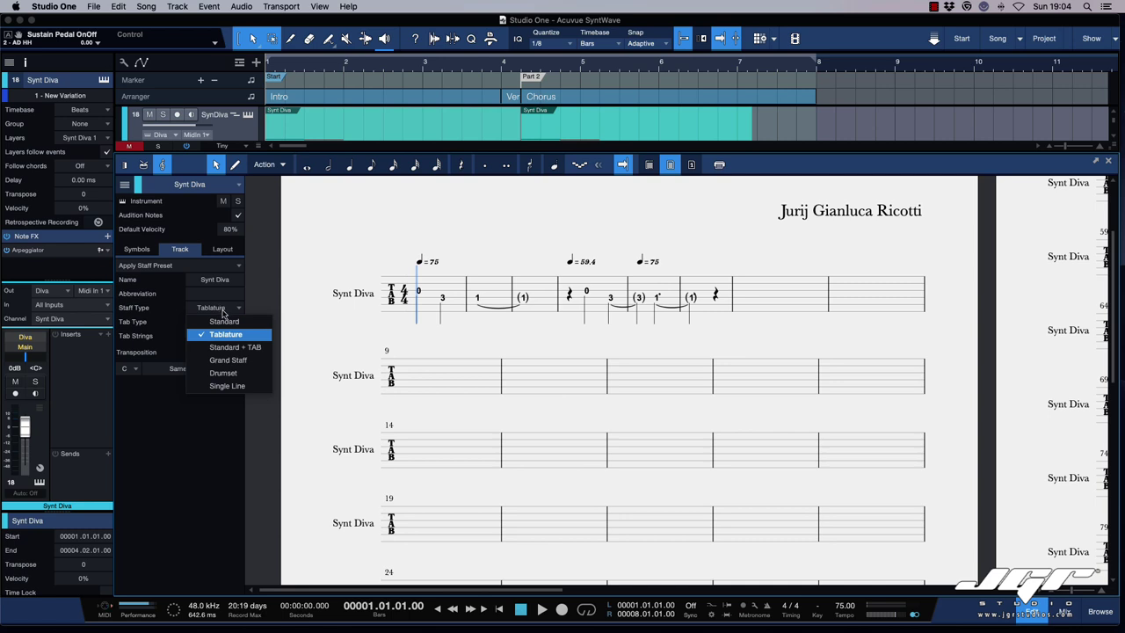
click(233, 346)
Step: Set Synt Diva's staff type to Drumset and apply the Addictive Drums map
click(234, 307)
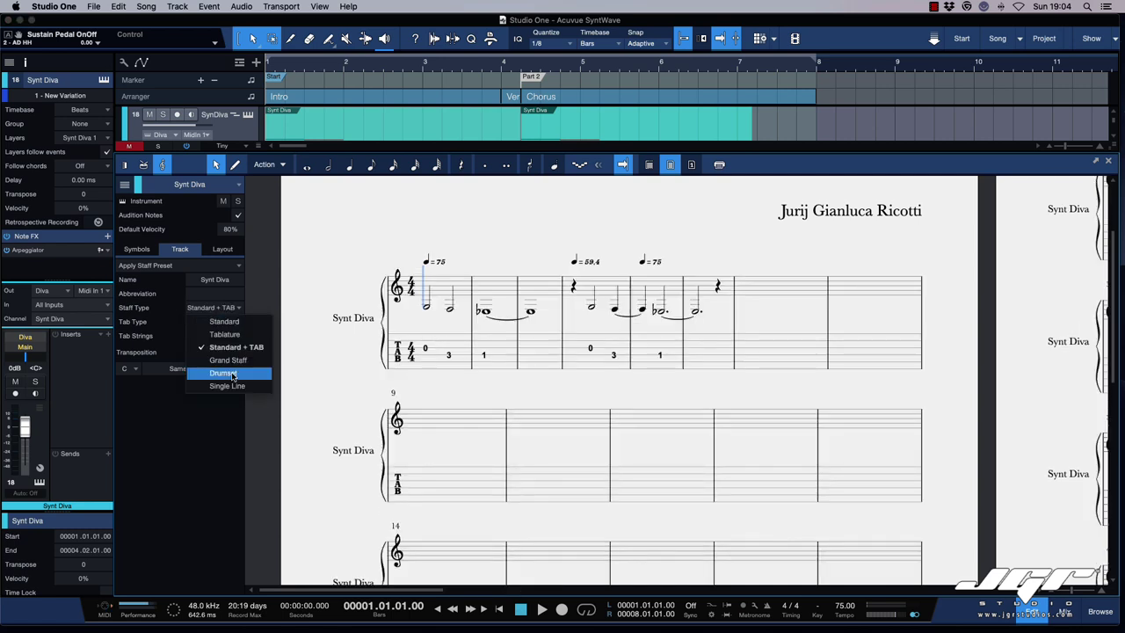
click(233, 376)
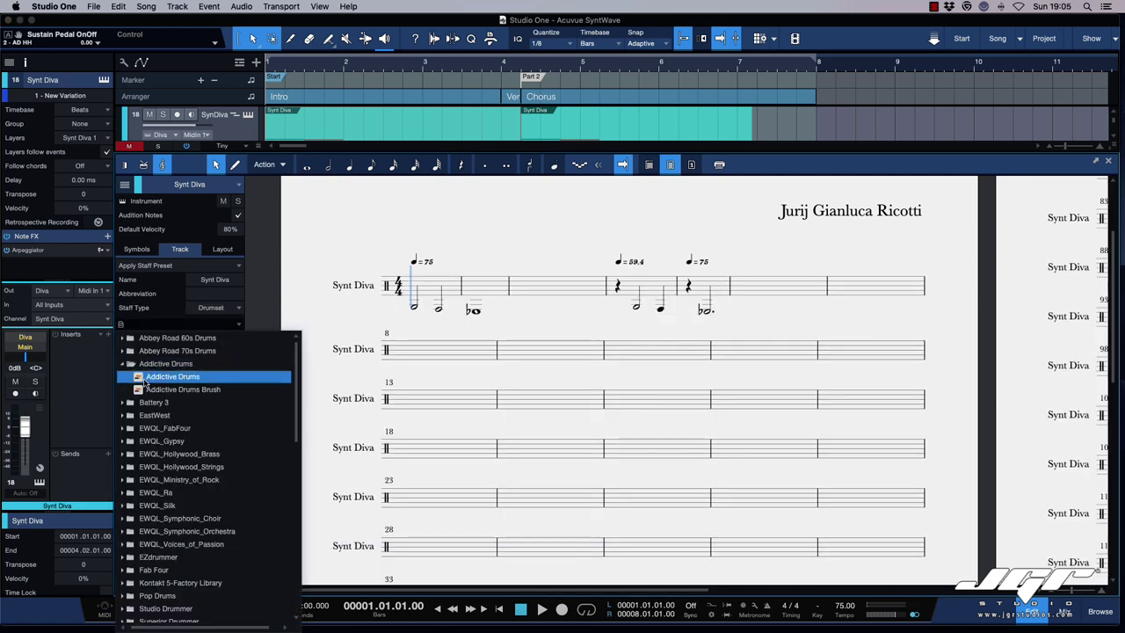
click(138, 378)
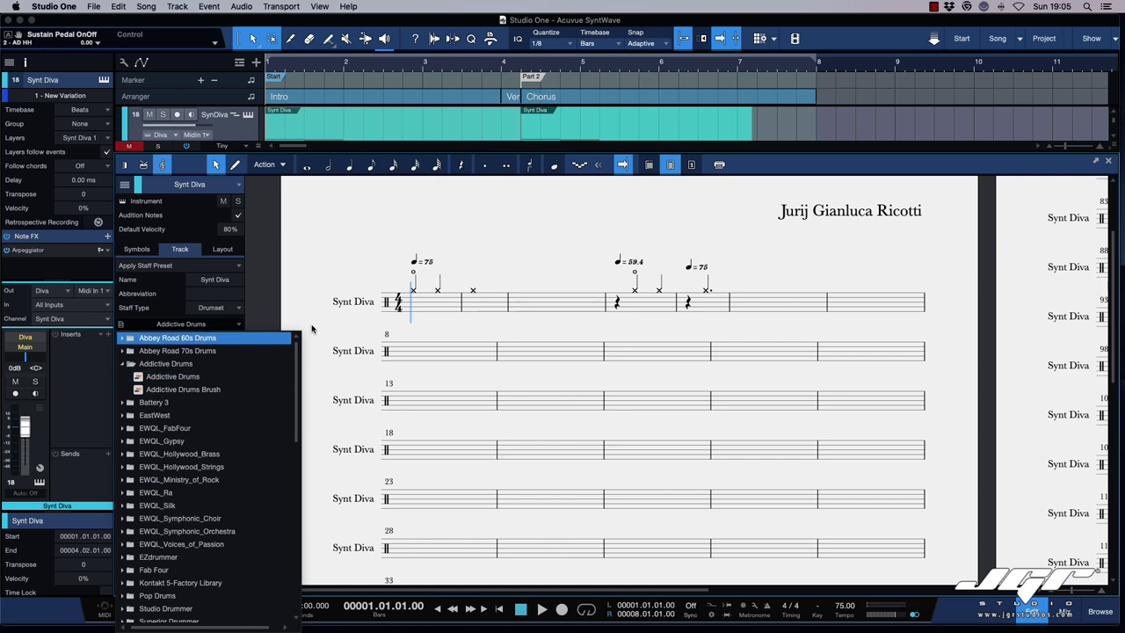
click(331, 270)
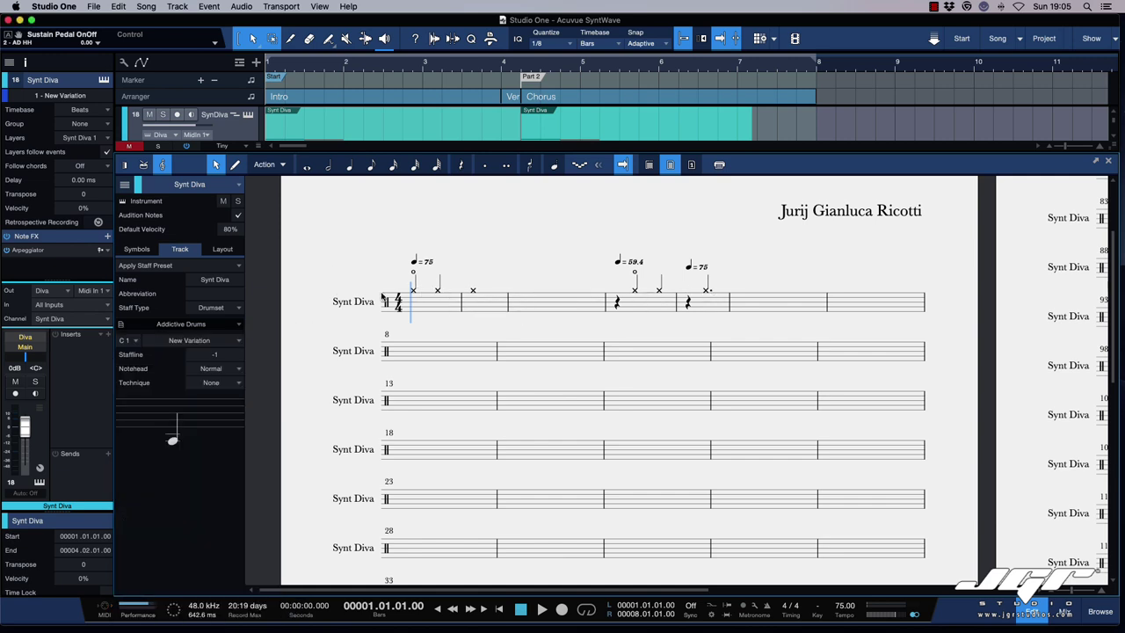
Step: Return the Synt Diva editor to piano view and lower the velocity of the long note at bar 2
key(F2)
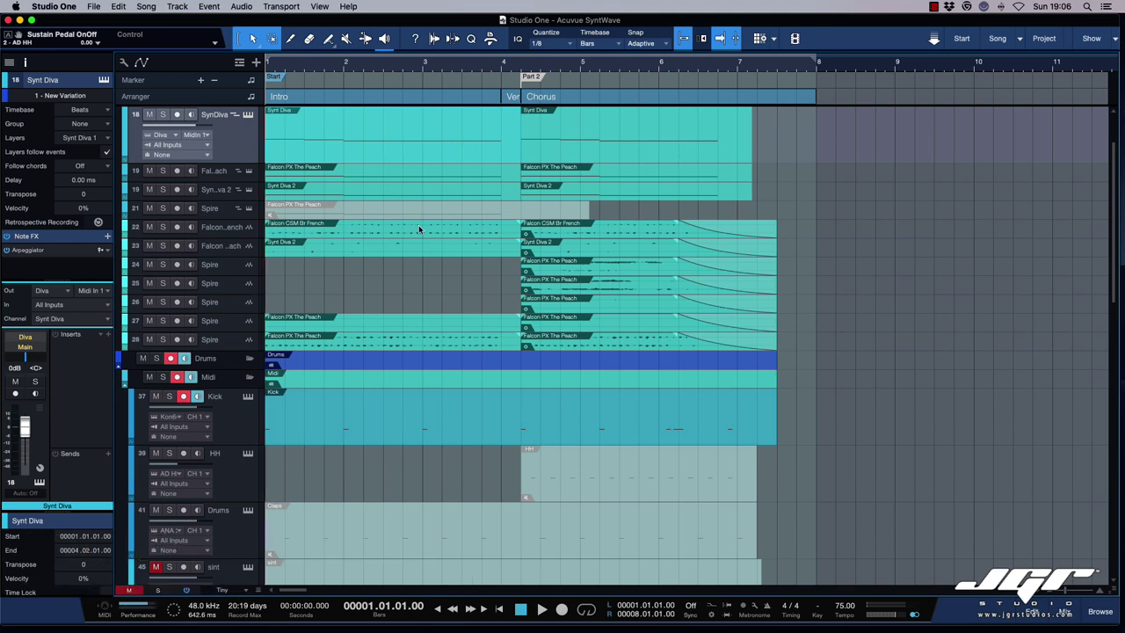
key(F2)
click(125, 165)
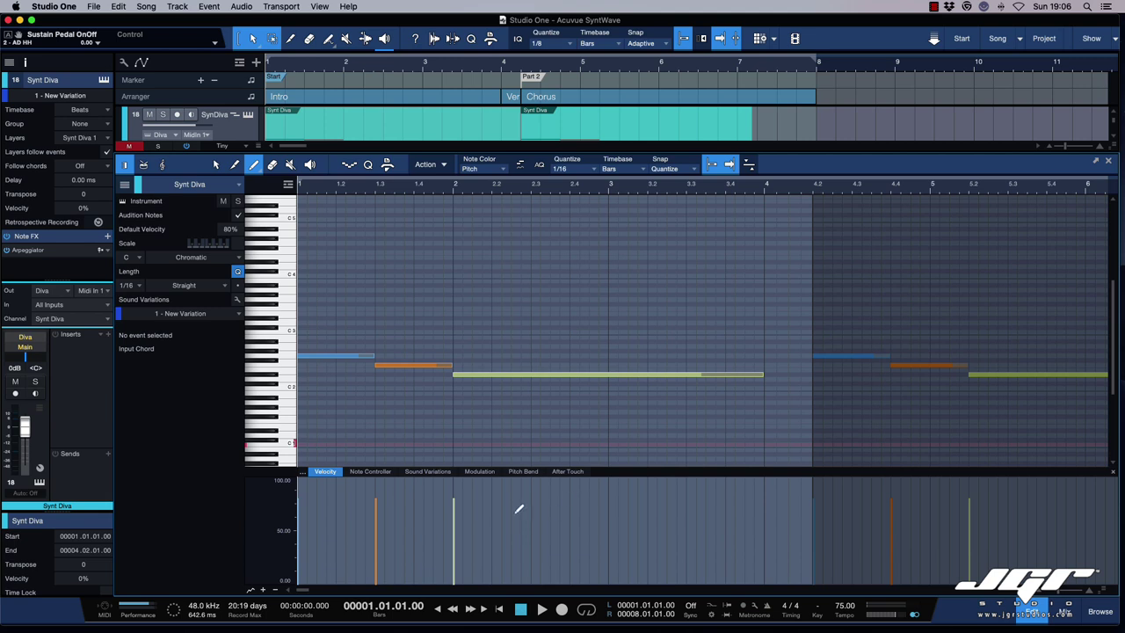
click(560, 526)
Step: Scale down the velocity of the note at bar 2 with the Transform tool and frame that velocity area again
click(254, 164)
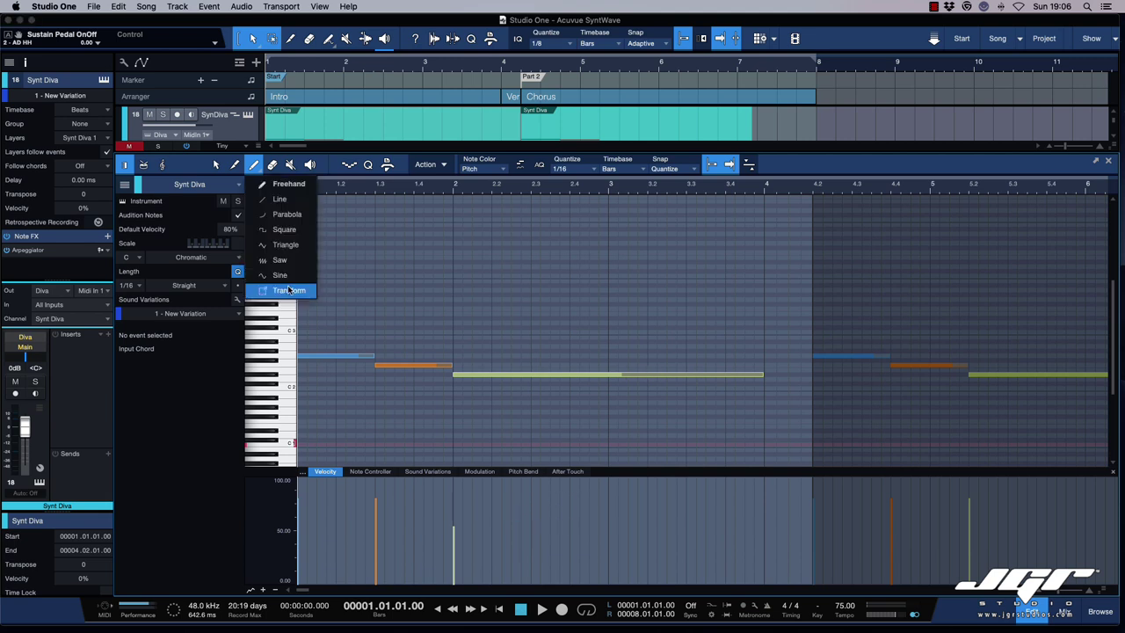
click(288, 290)
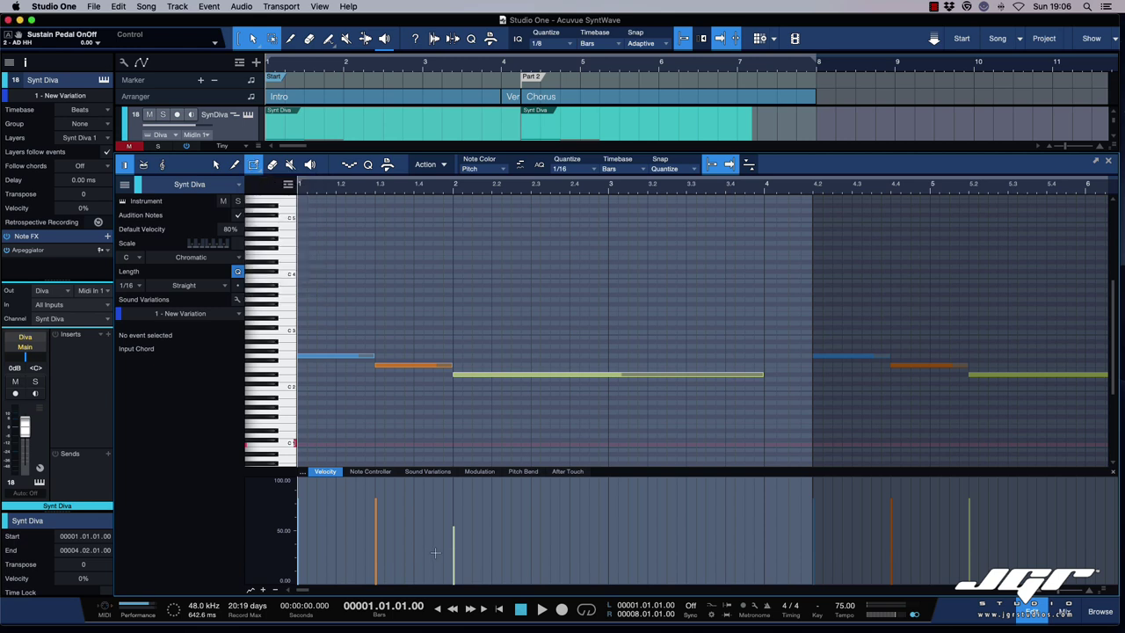
drag(435, 553, 590, 532)
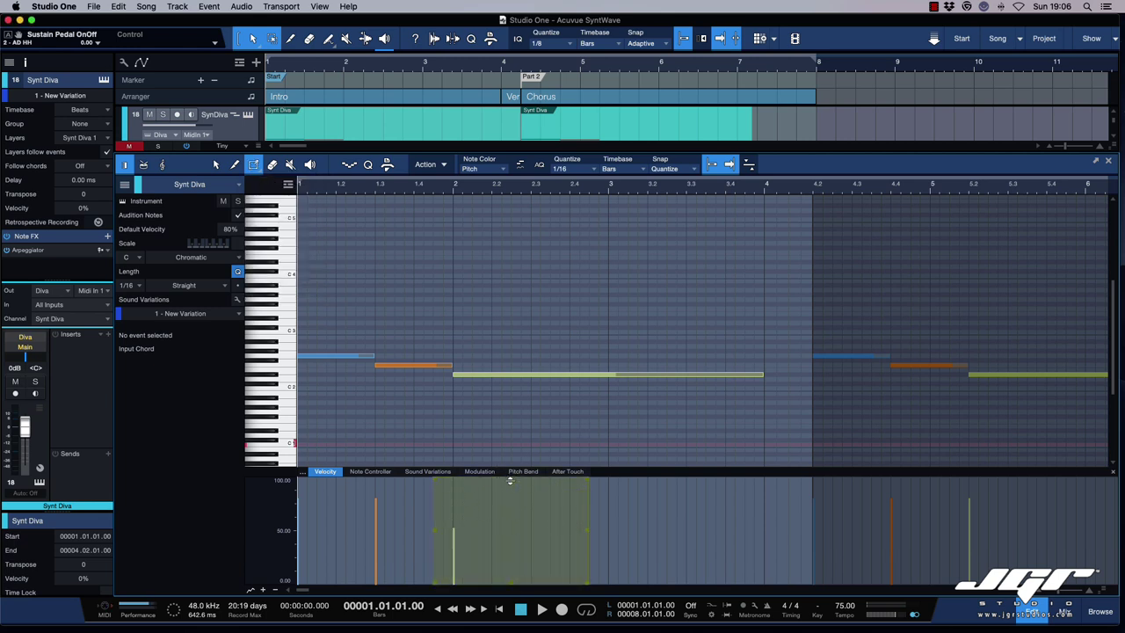
drag(511, 480, 513, 501)
click(420, 512)
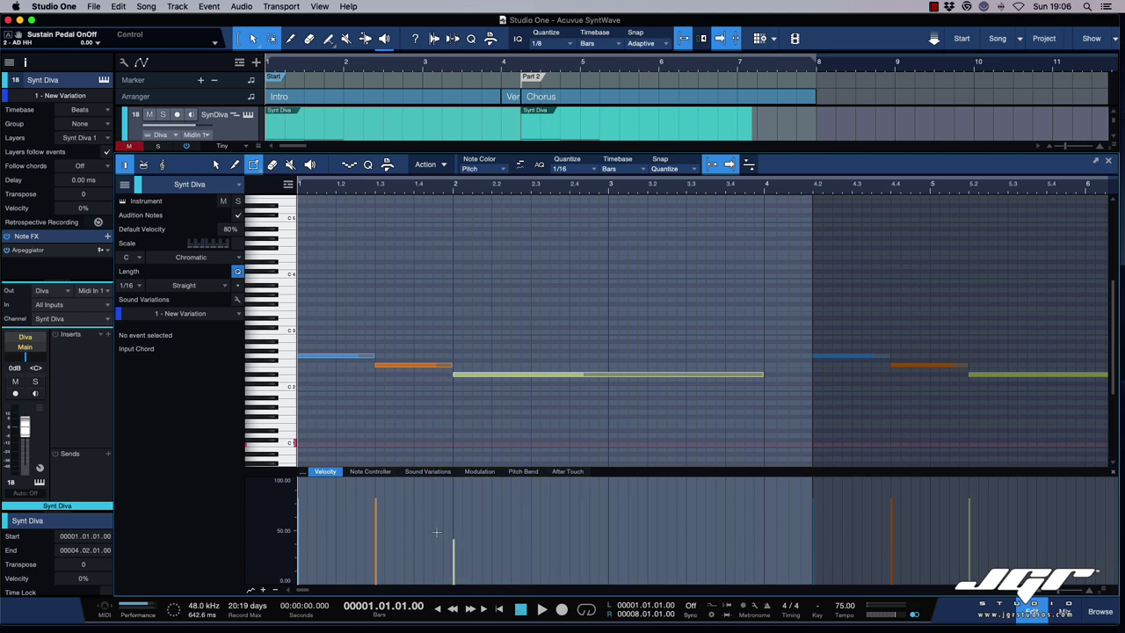
drag(437, 515, 539, 548)
click(287, 186)
click(287, 186)
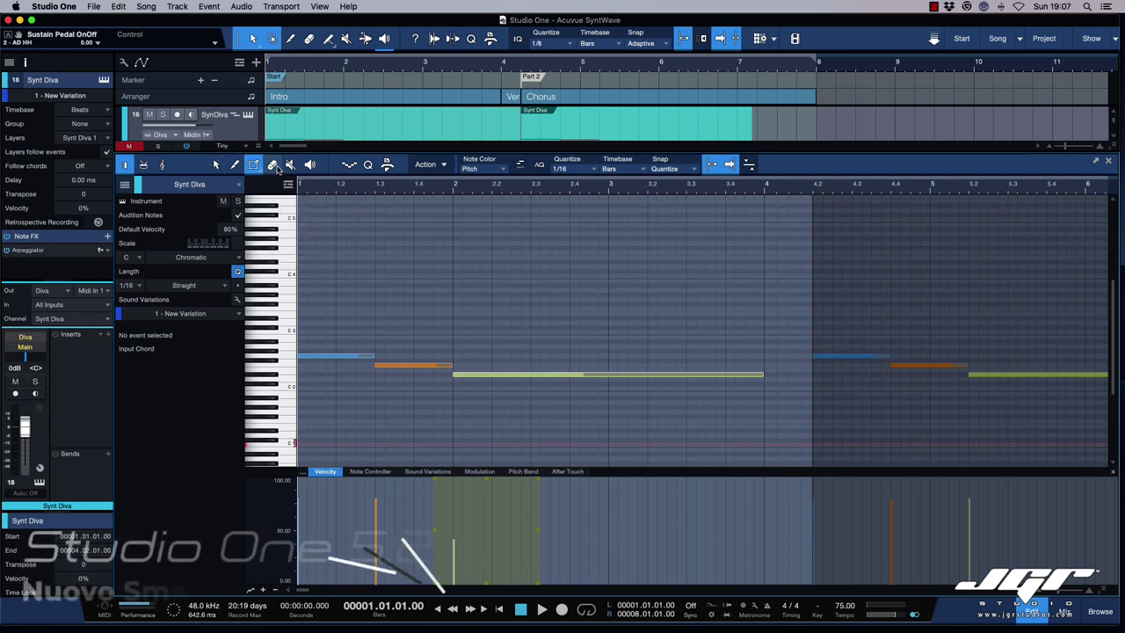
Step: Lower the velocity of the Kick's C 1 note at bar 2 to 46% directly on the note
click(451, 363)
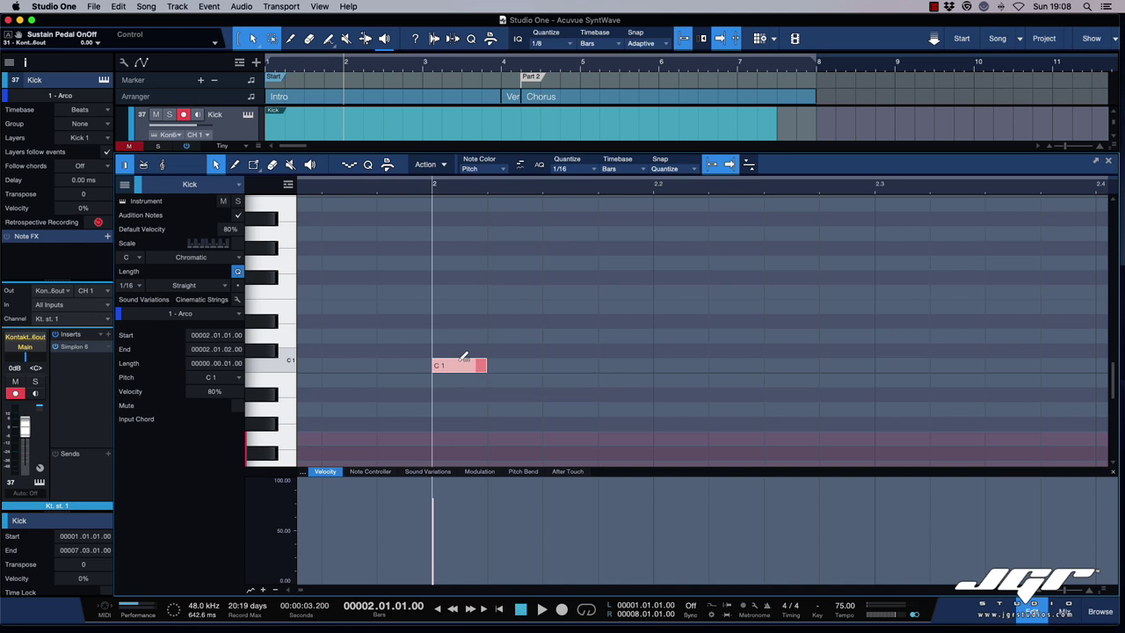
drag(463, 356, 457, 436)
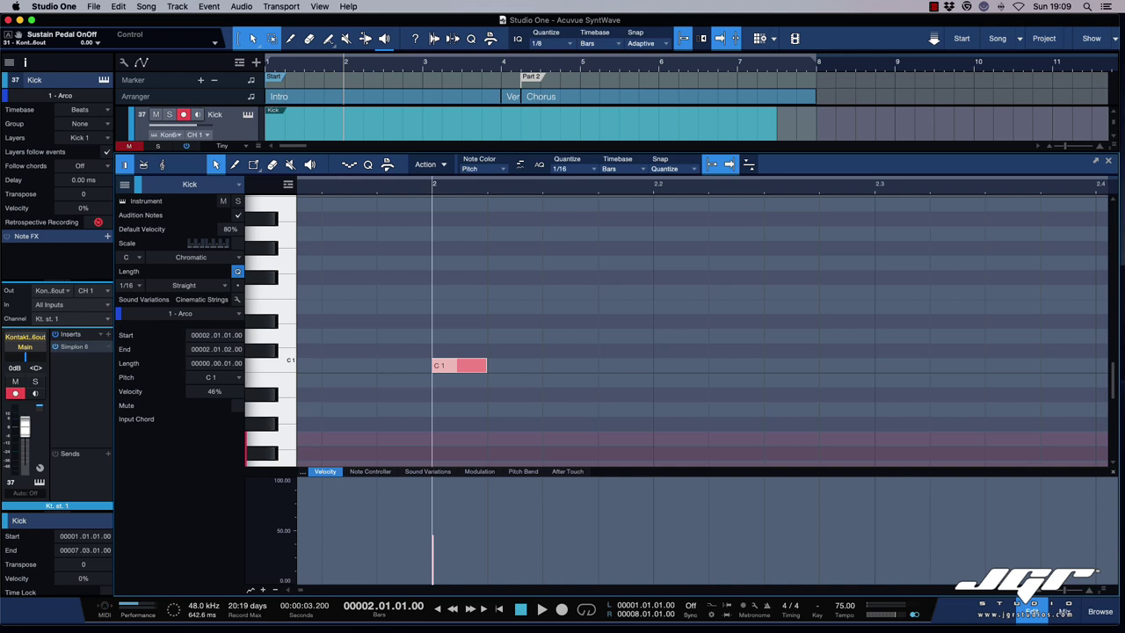
Step: Try splitting the Kick's C 1 note at bar 2 and moving the boundary between its two parts, and undo the splits
alt+click(466, 368)
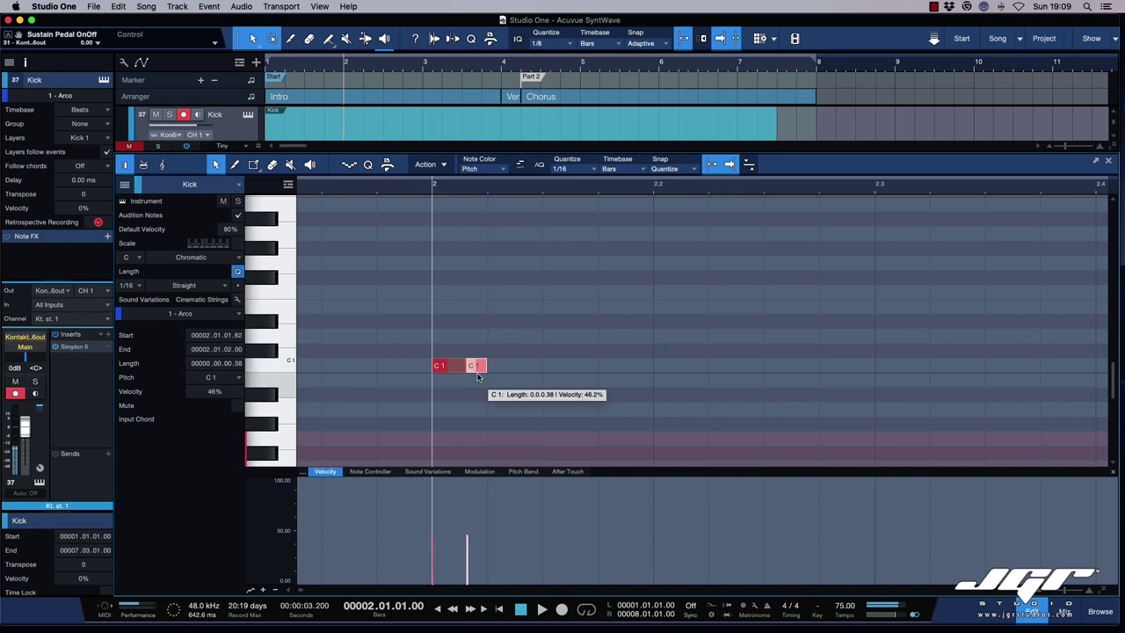
key(super+z)
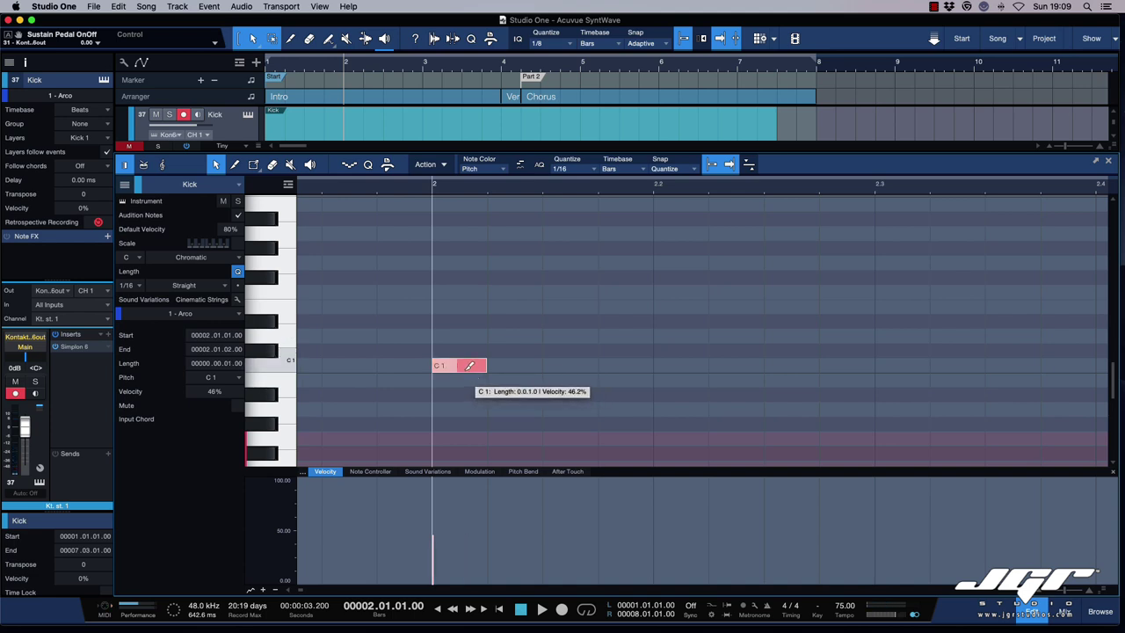
alt+click(467, 368)
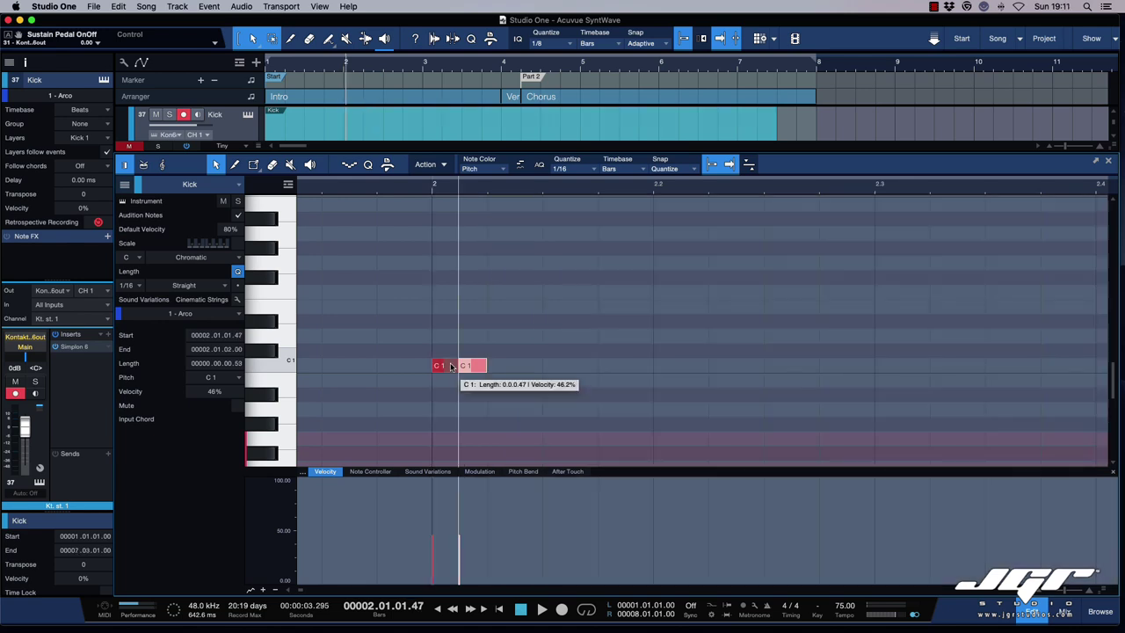
drag(457, 367, 464, 367)
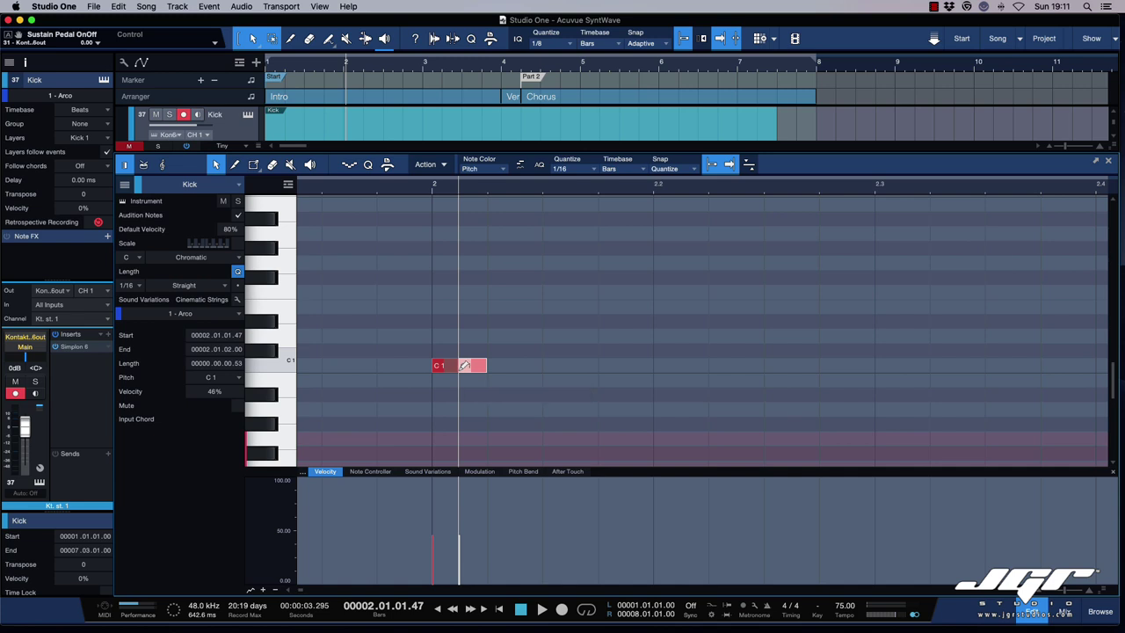
key(super+z)
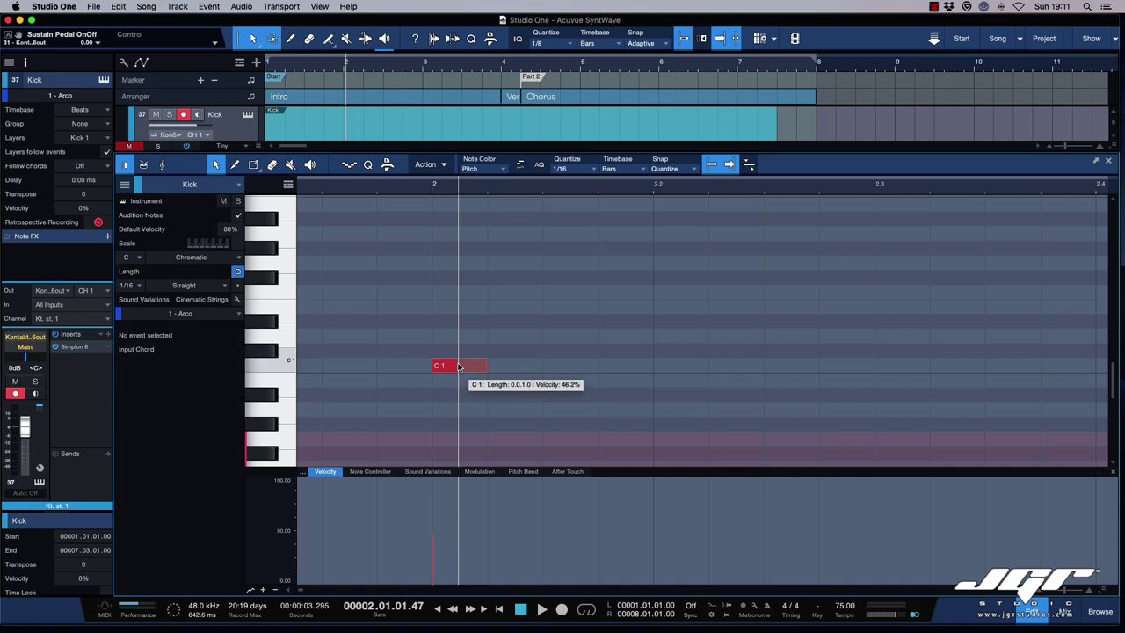
scroll(333, 216, up, 1)
scroll(306, 186, up, 1)
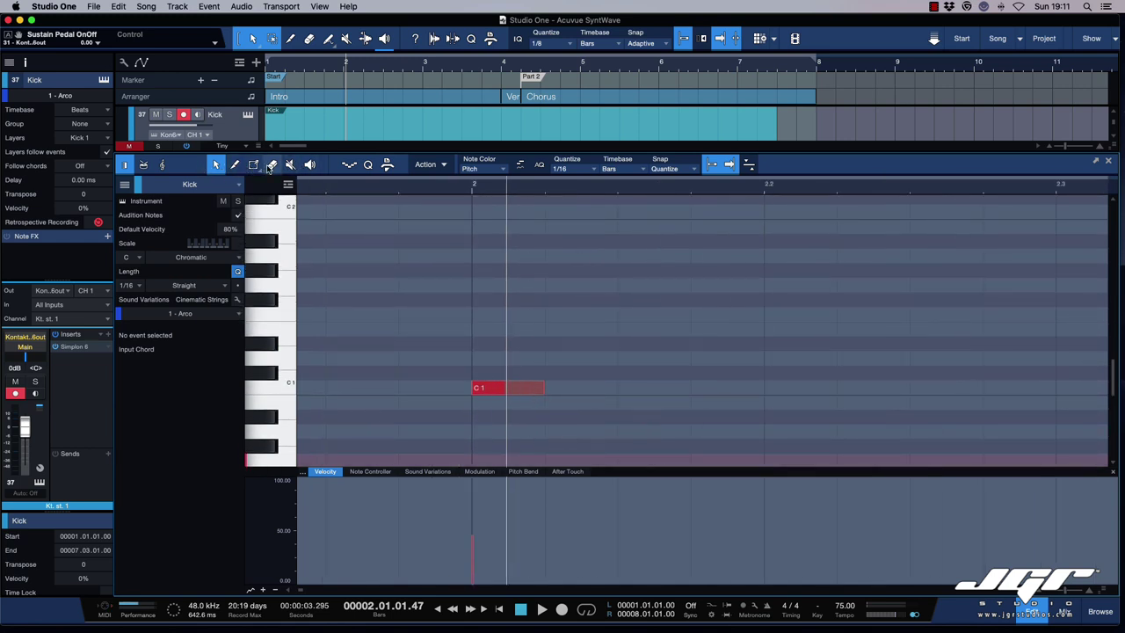
click(253, 164)
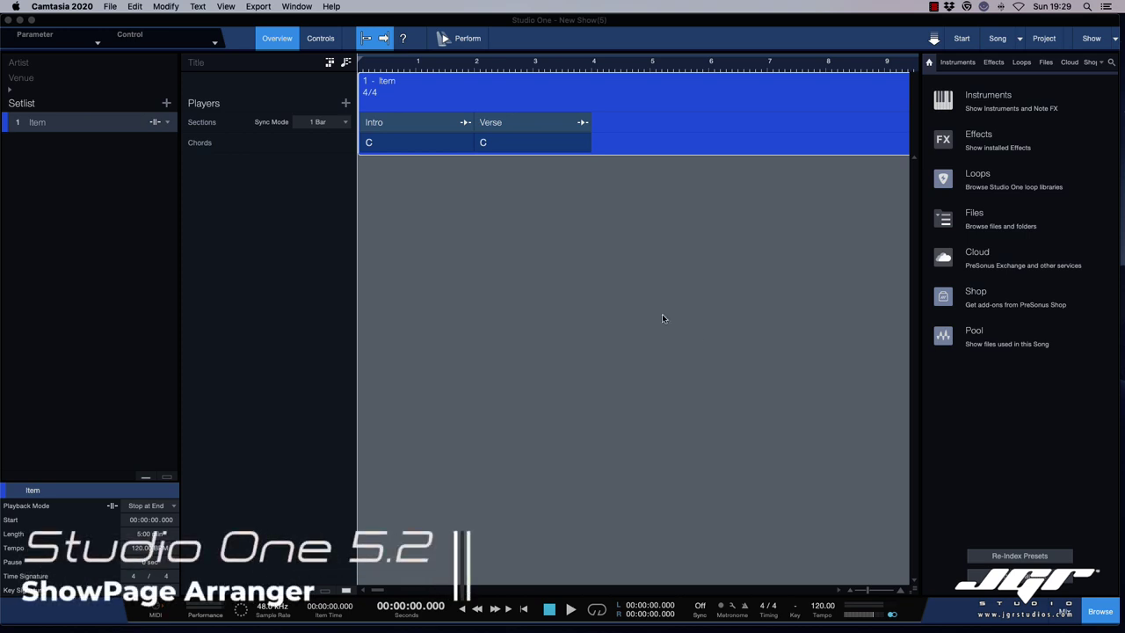
Step: Review the playback mode options of the Intro section
click(456, 129)
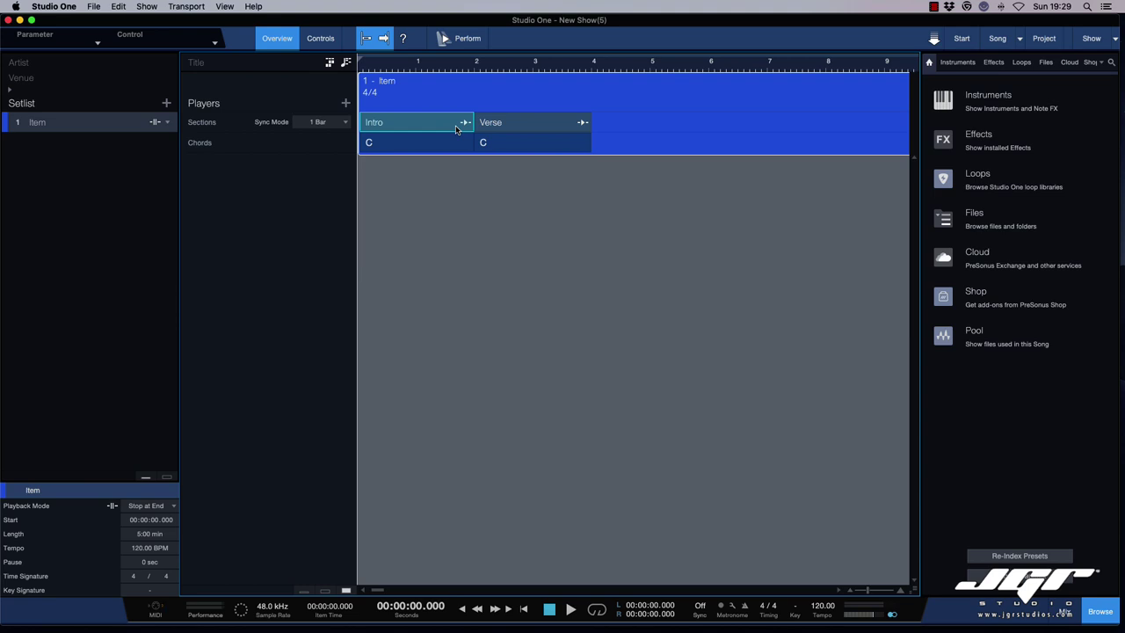
click(464, 123)
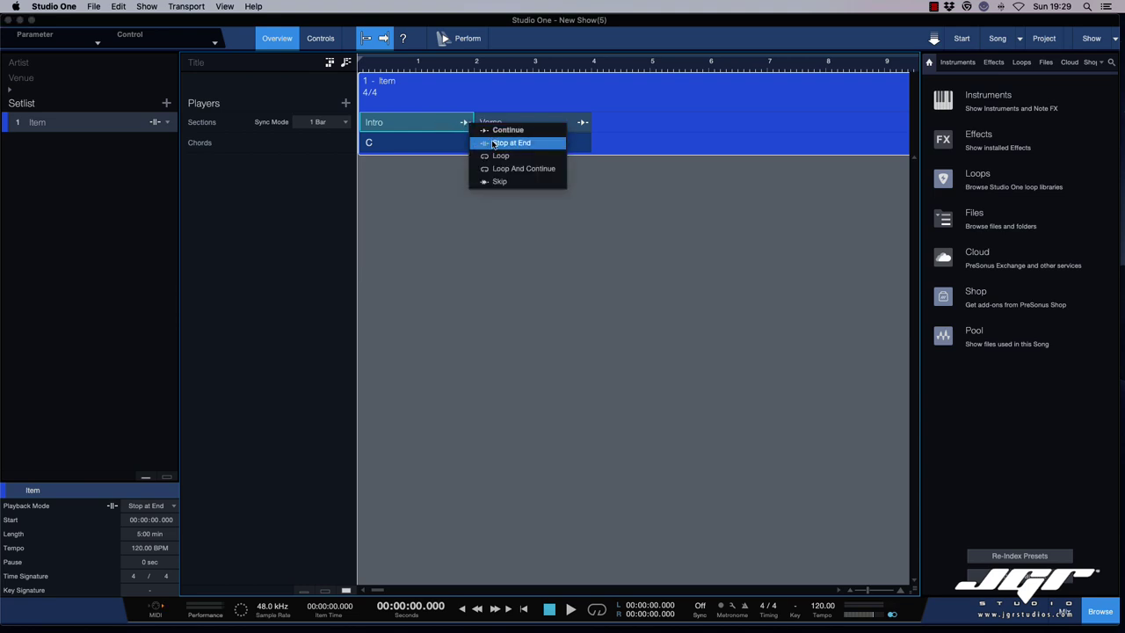
click(519, 187)
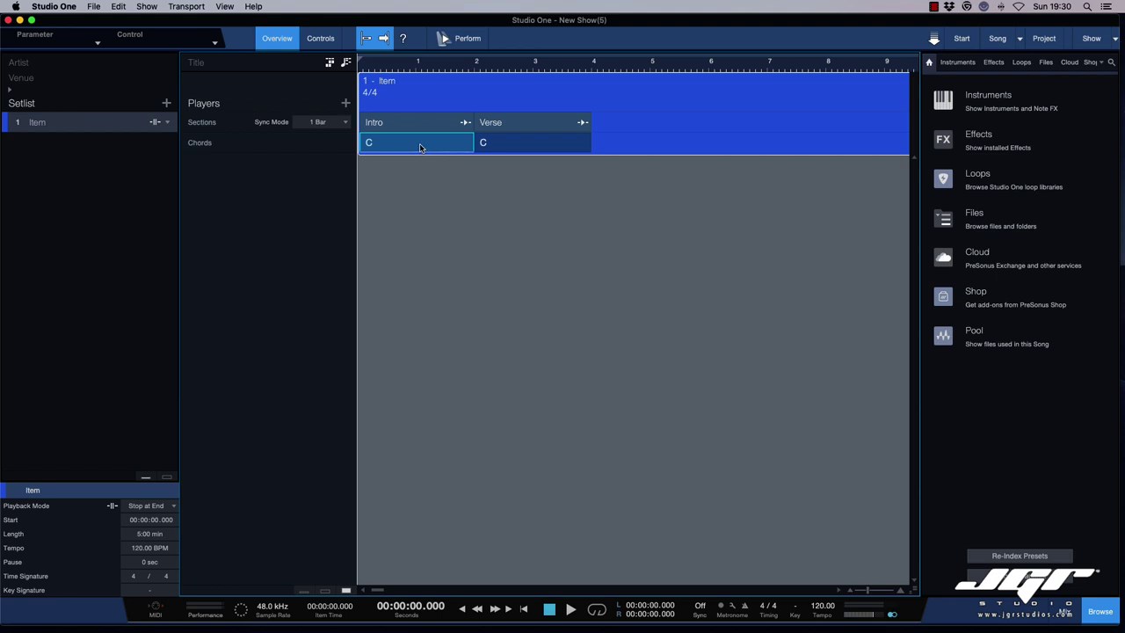
Step: Add a D chord after the second C chord and set the Verse section's playback mode to Loop
double_click(616, 150)
click(616, 151)
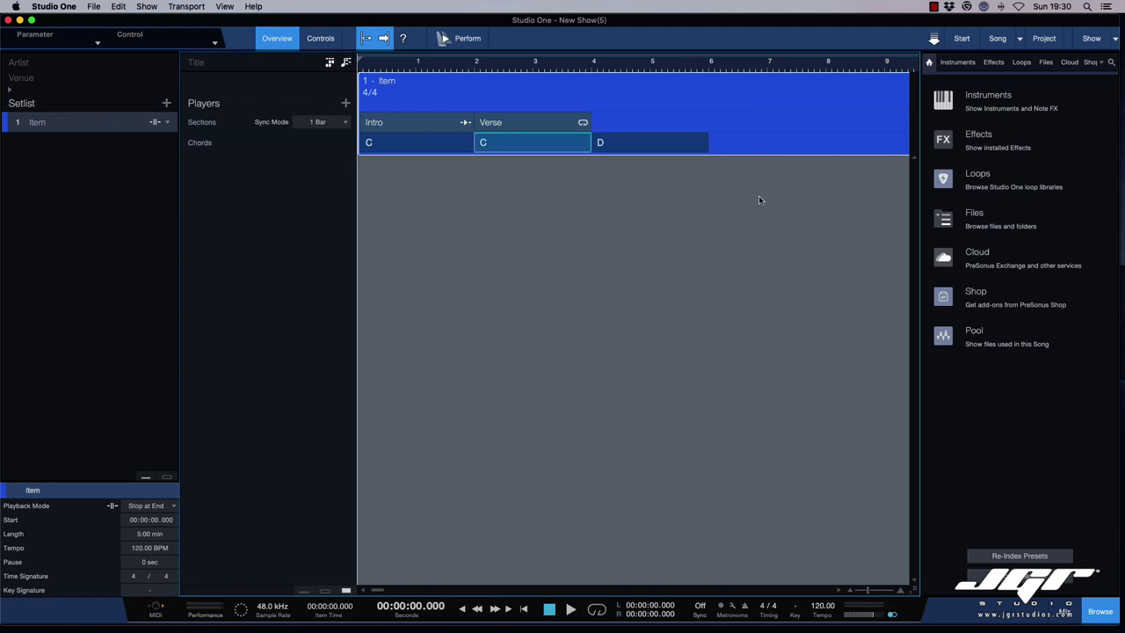
Step: Enter the Performance view and go through the Controls page to the Sections page
click(460, 42)
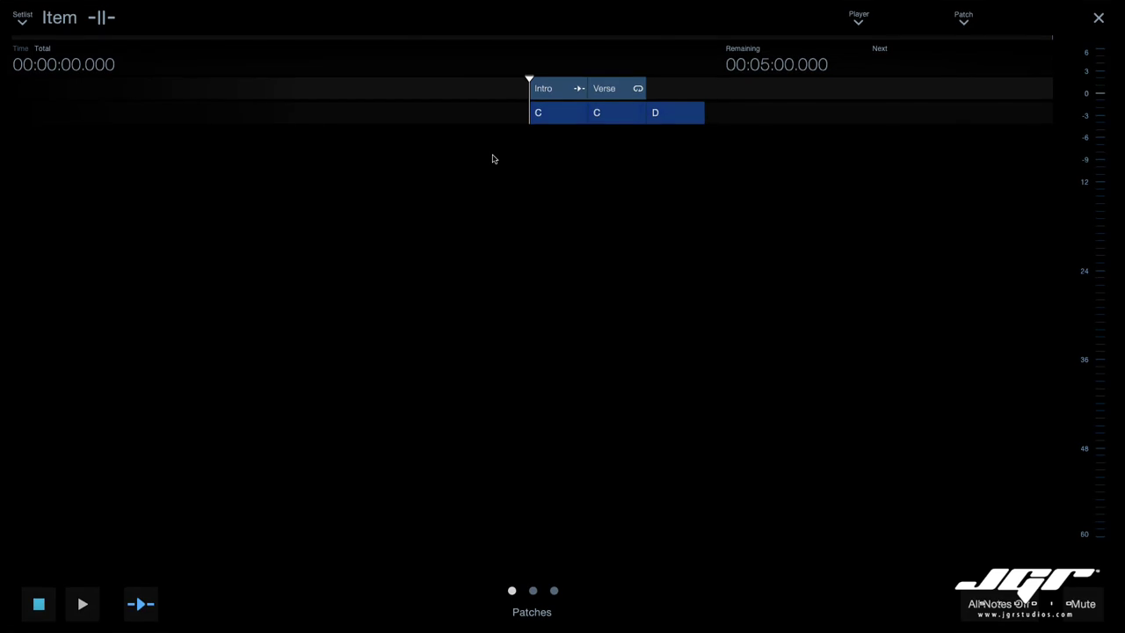
click(533, 591)
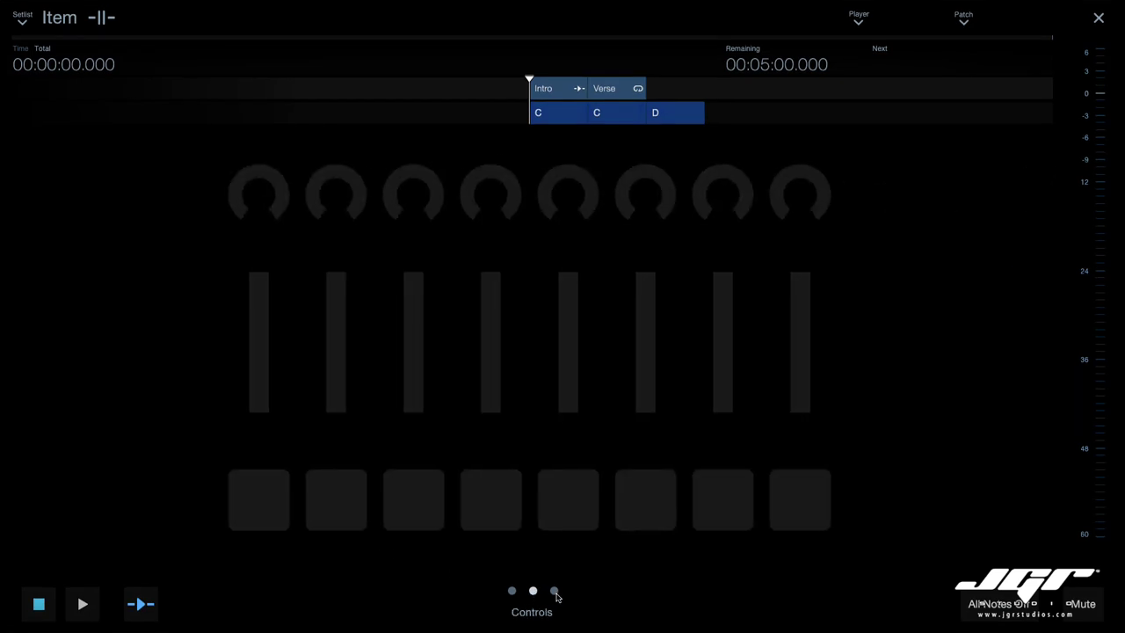
click(553, 591)
Step: Trigger the Verse and Intro sections in the Performance view, return to the Patches page and stop playback
click(382, 423)
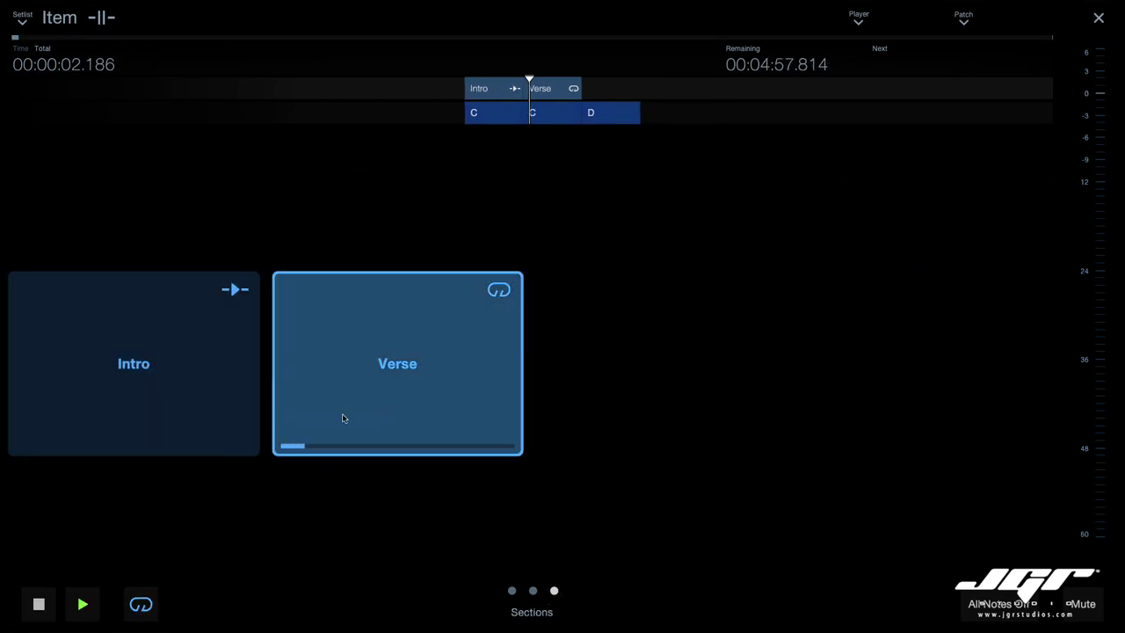
click(224, 401)
click(513, 592)
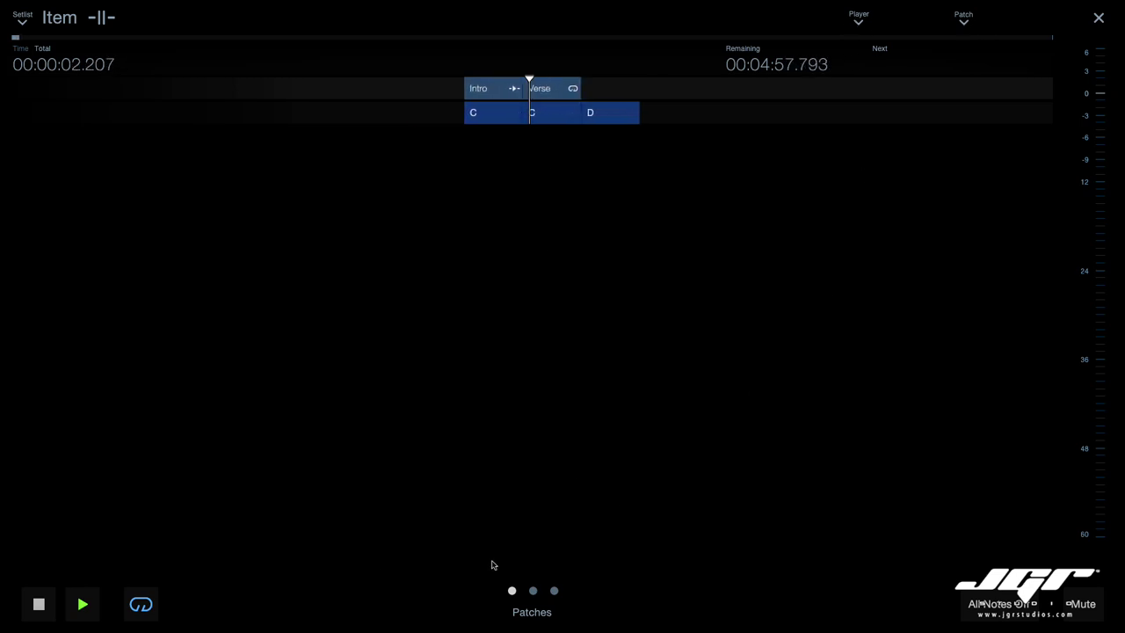
click(38, 603)
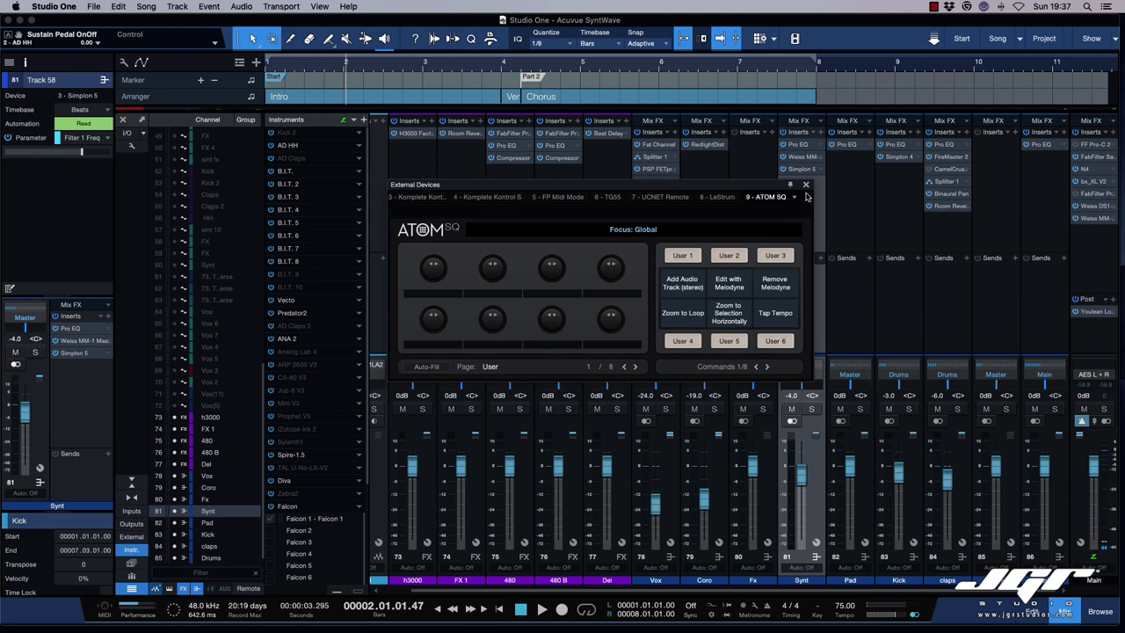
scroll(319, 204, down, 1)
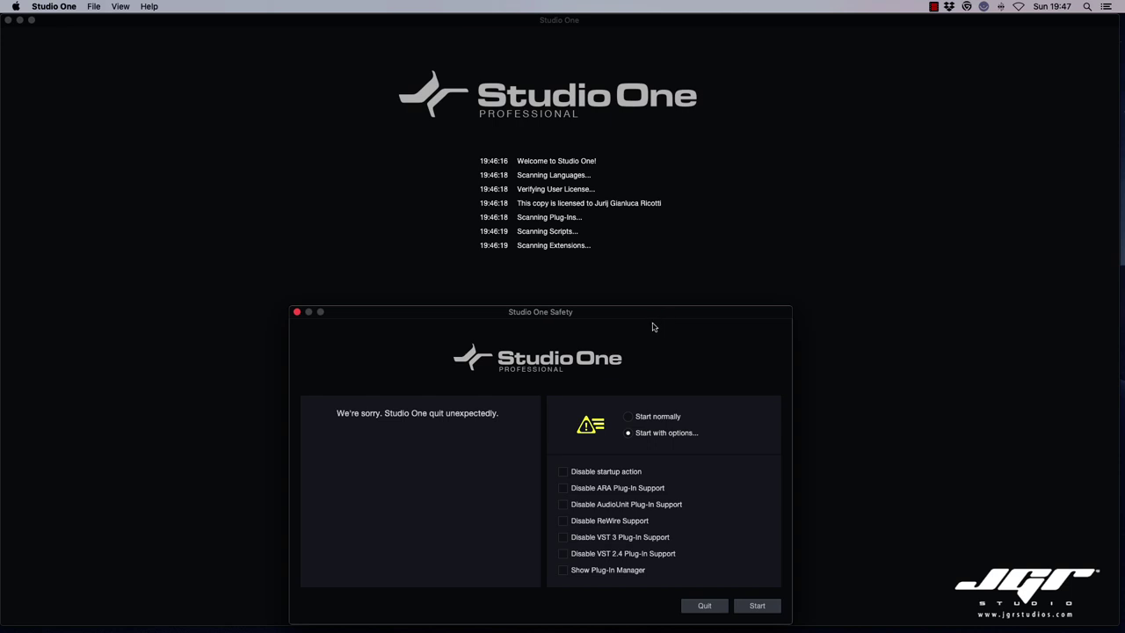
Step: Try the Studio One Safety startup options, including Show Plug-In Manager and disabling VST 2.4, ReWire and ARA plug-in support and the startup action
drag(647, 315, 655, 243)
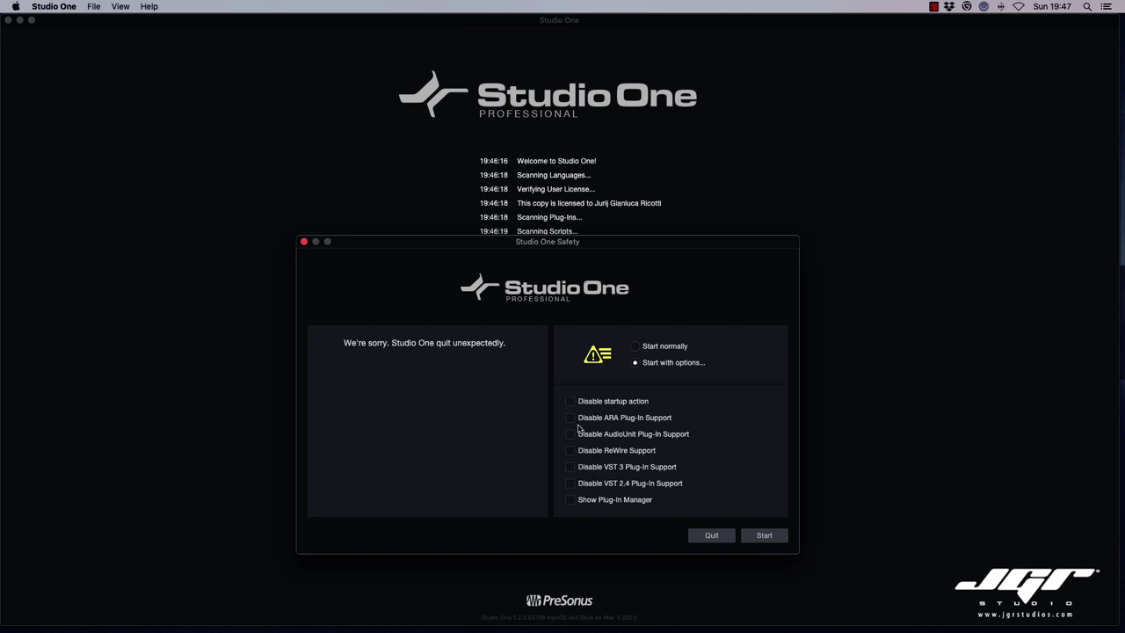
click(569, 500)
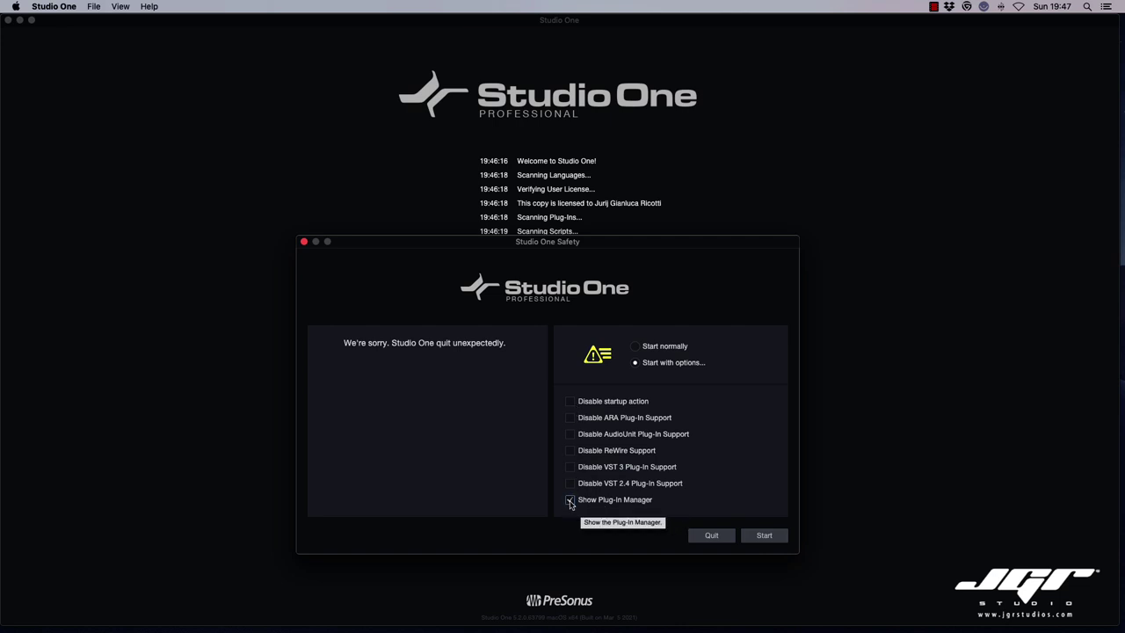
click(570, 500)
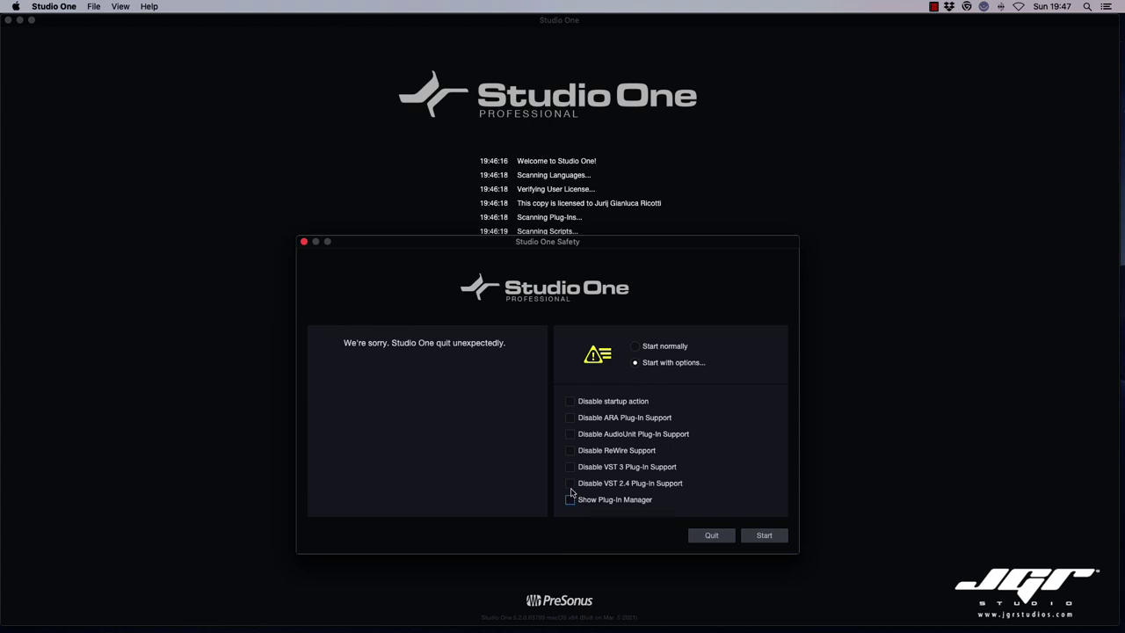
click(569, 483)
click(569, 450)
click(570, 450)
click(569, 418)
click(569, 418)
click(569, 402)
Step: Start Studio One from the safety dialog and dismiss the startup alert to reach the start page
click(764, 535)
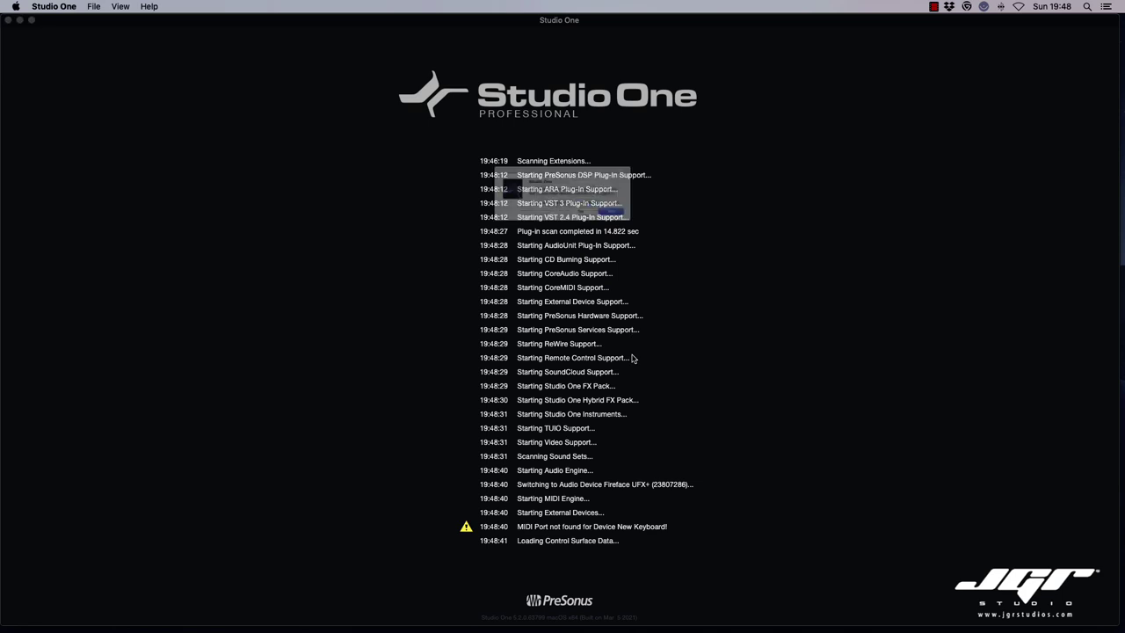
click(595, 226)
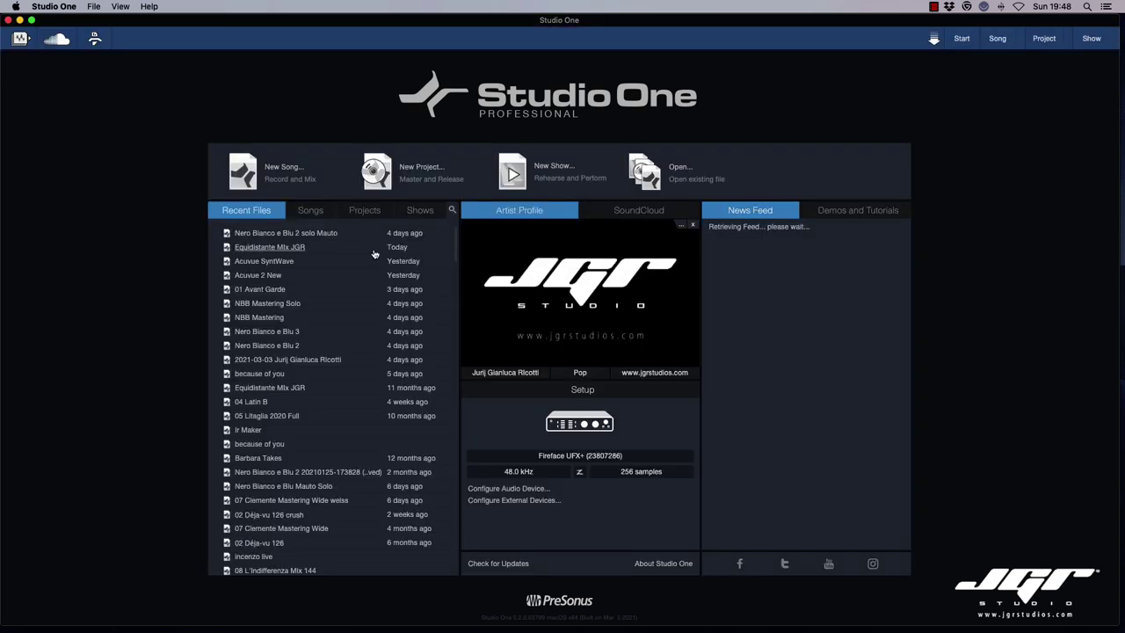
Step: Examine the safety options for opening the Acuvue SyntWave song, toggling Disable ARA Support, and cancel the opening
right_click(268, 261)
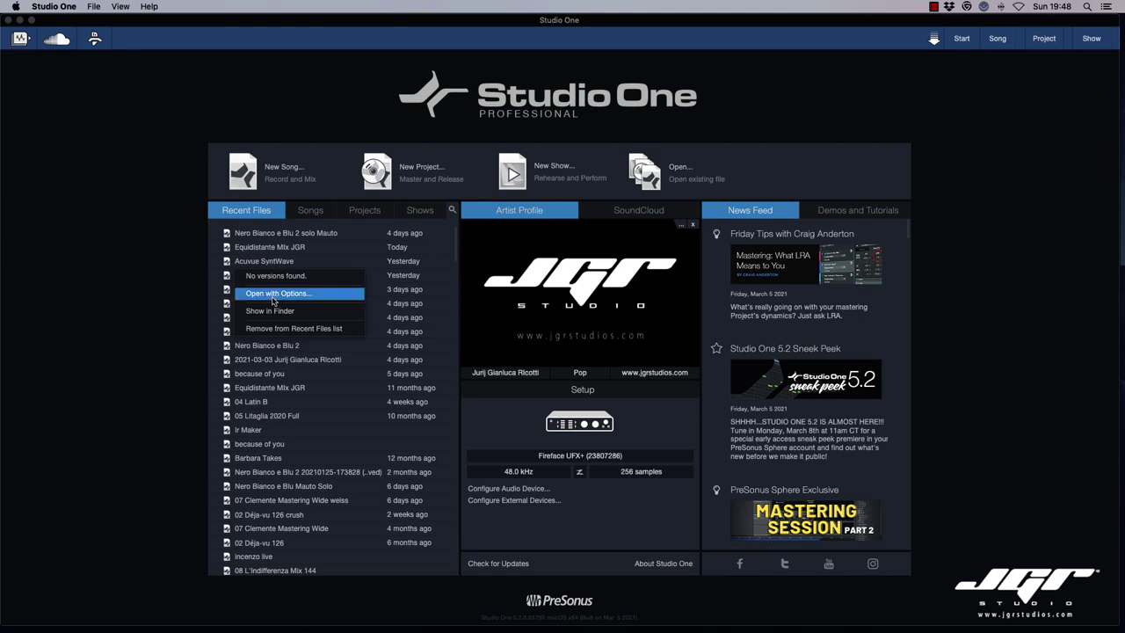
click(298, 299)
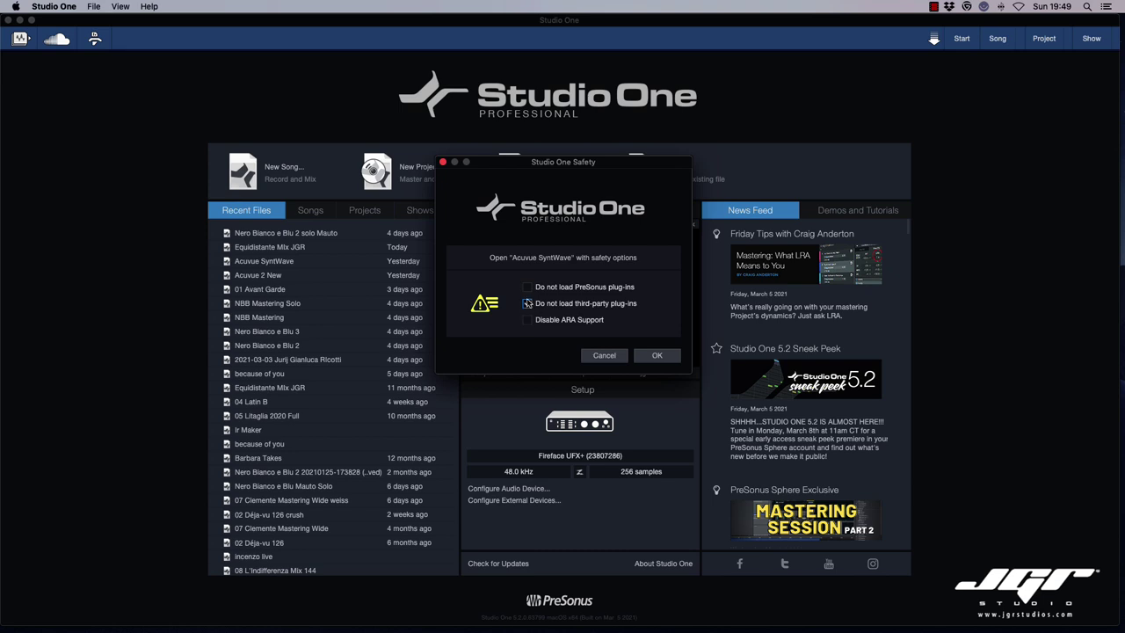
click(528, 320)
click(528, 321)
click(612, 355)
Step: Open the Plug-In Manager, look through its plug-in list and filters, and close it
click(121, 7)
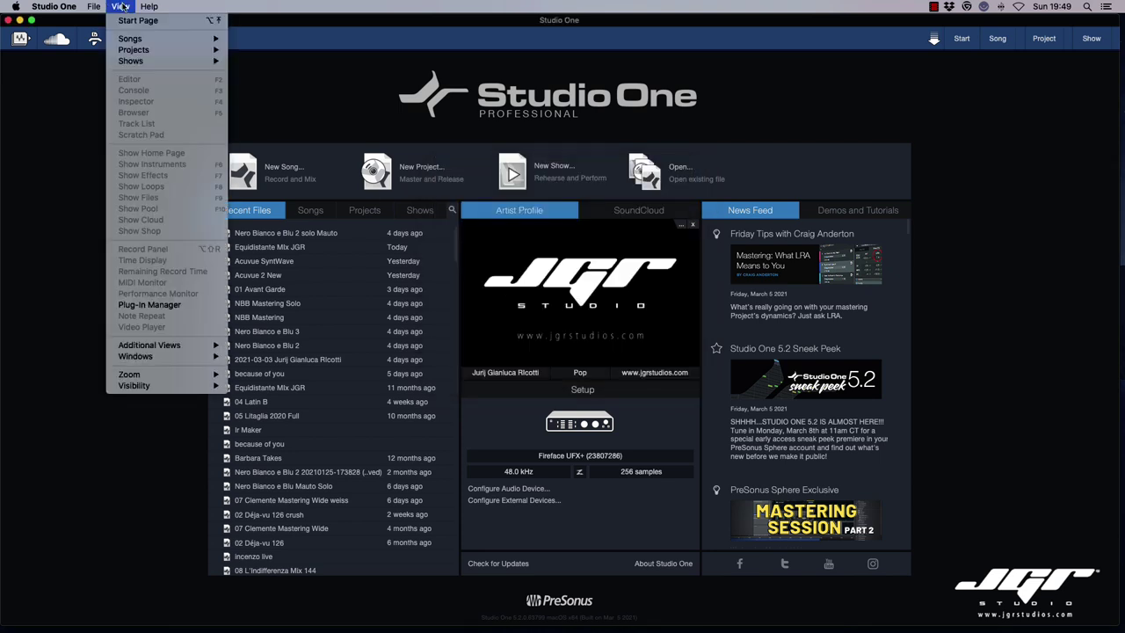
click(149, 304)
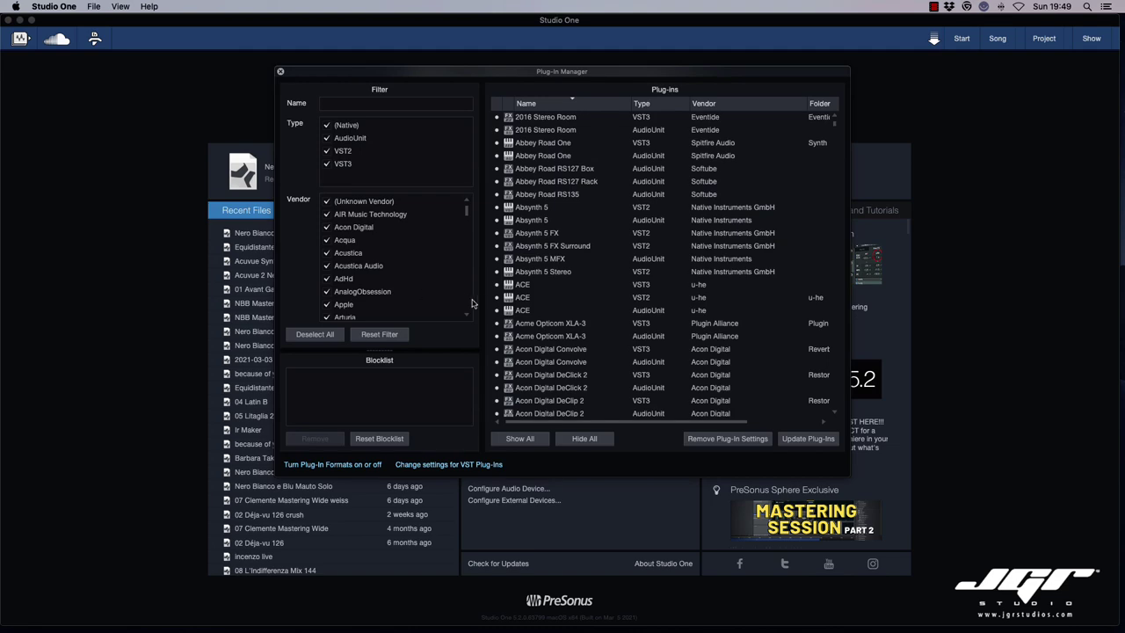
scroll(568, 291, down, 5)
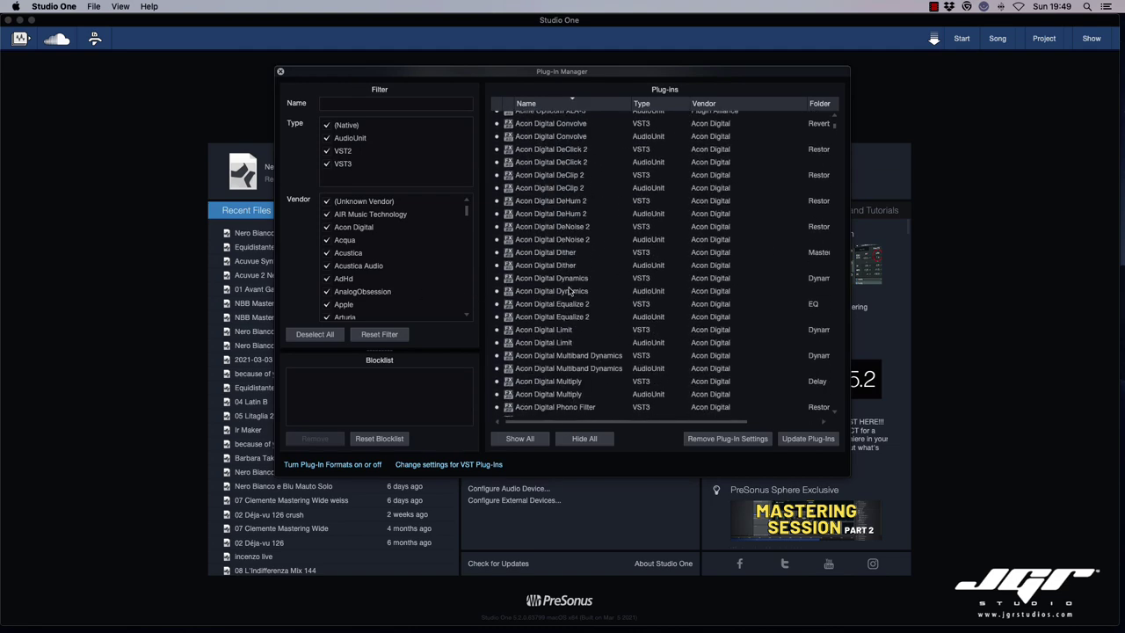
scroll(569, 291, up, 5)
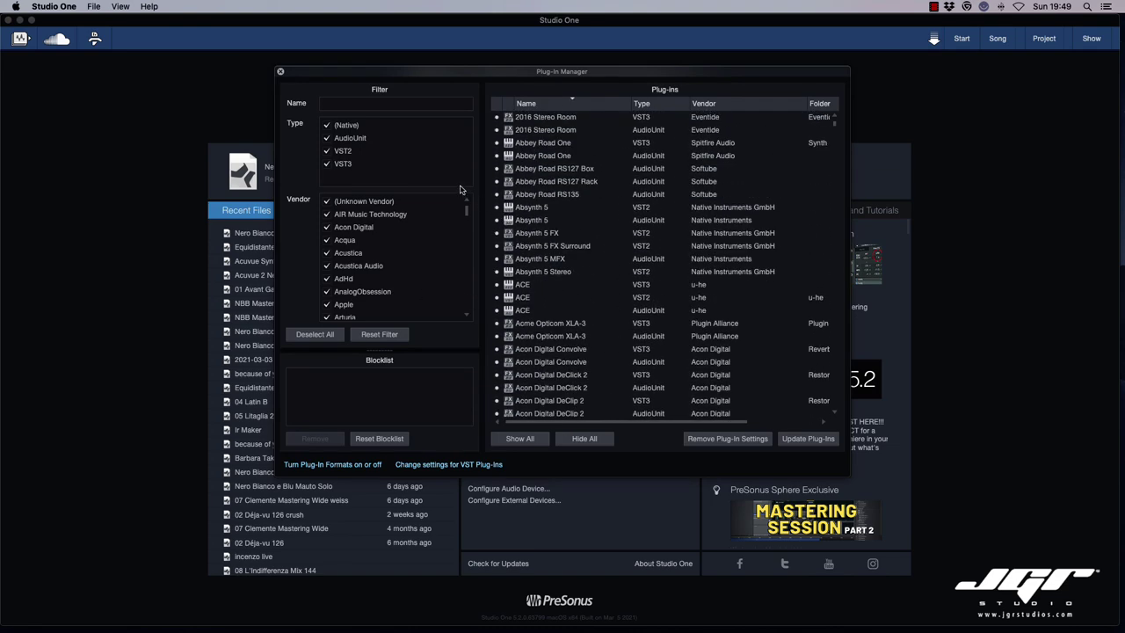
click(280, 71)
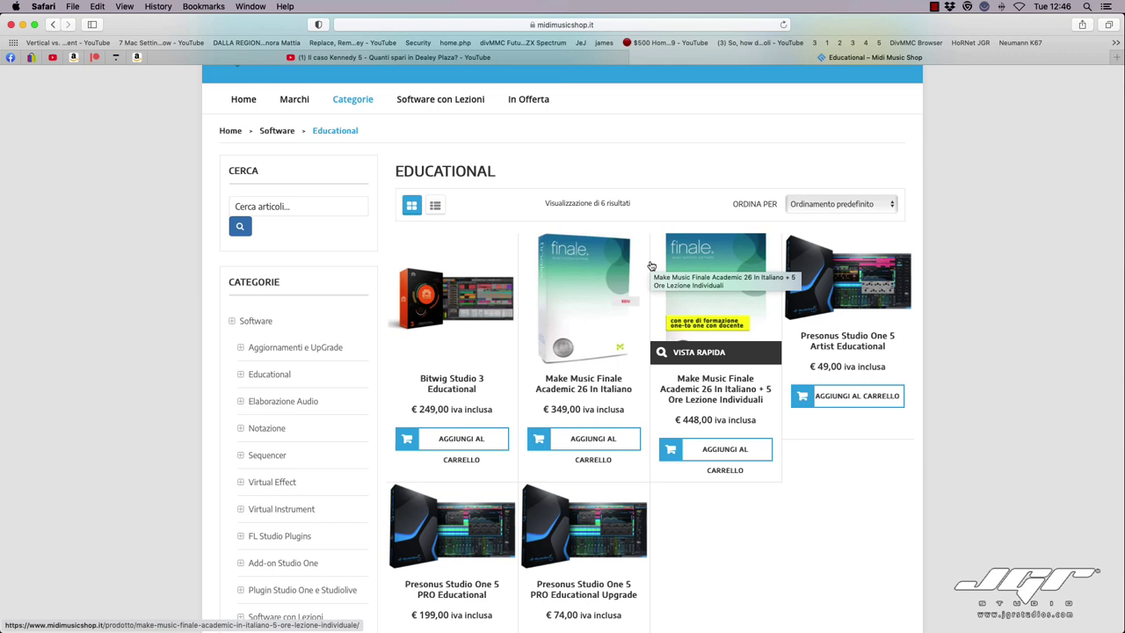
Step: Switch to Safari and browse the Educational and Aggiornamenti e UpGrade software offers on midimusicshop.it
scroll(650, 265, down, 2)
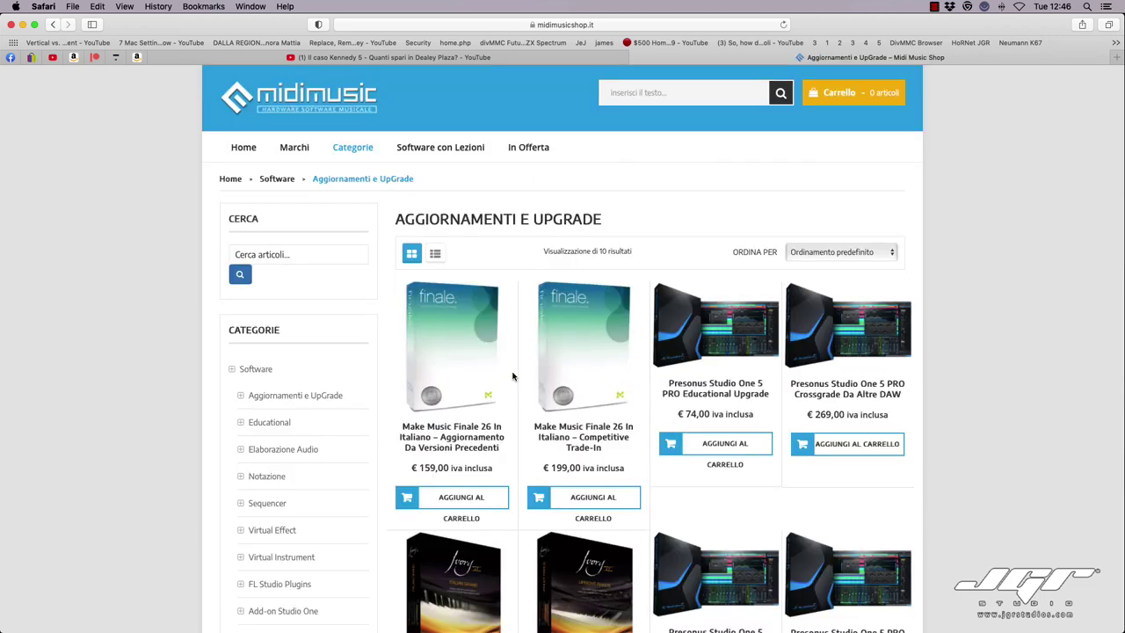
scroll(513, 376, down, 4)
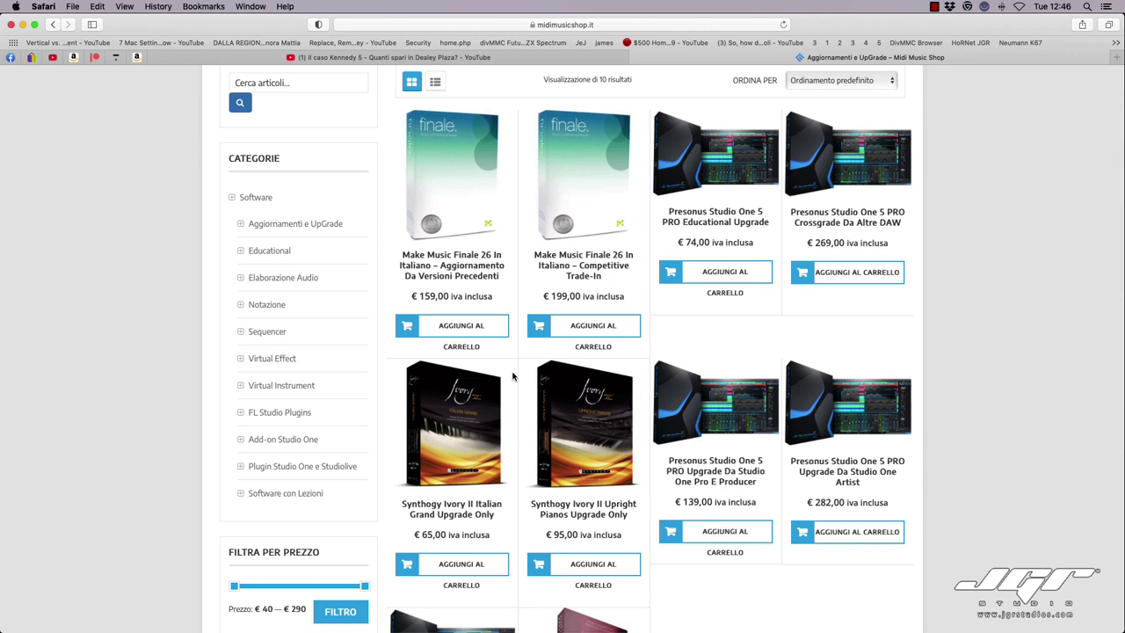
mouse_move(513, 375)
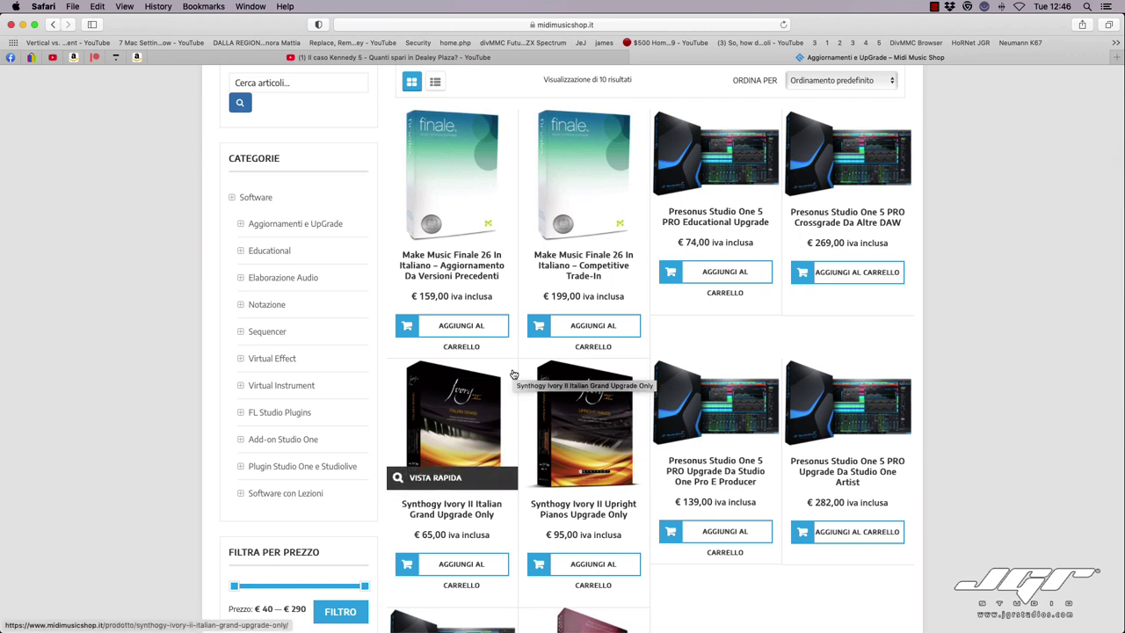